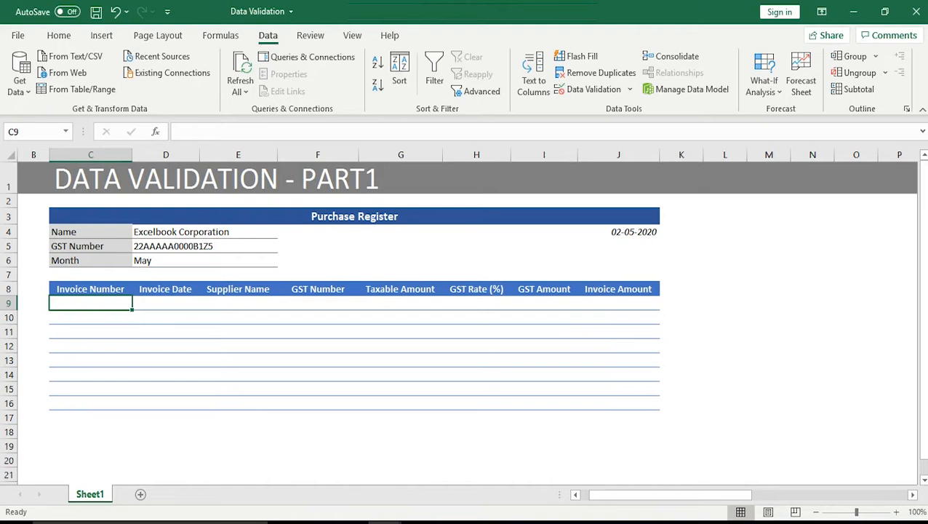
# Open data validation for the invoice number cells C9:C16 and allow only whole numbers.
pyautogui.hotkey('shift', 'Down')
pyautogui.hotkey('shift', 'Down')
pyautogui.hotkey('shift', 'Down')
pyautogui.hotkey('shift', 'Down')
pyautogui.hotkey('shift', 'Down')
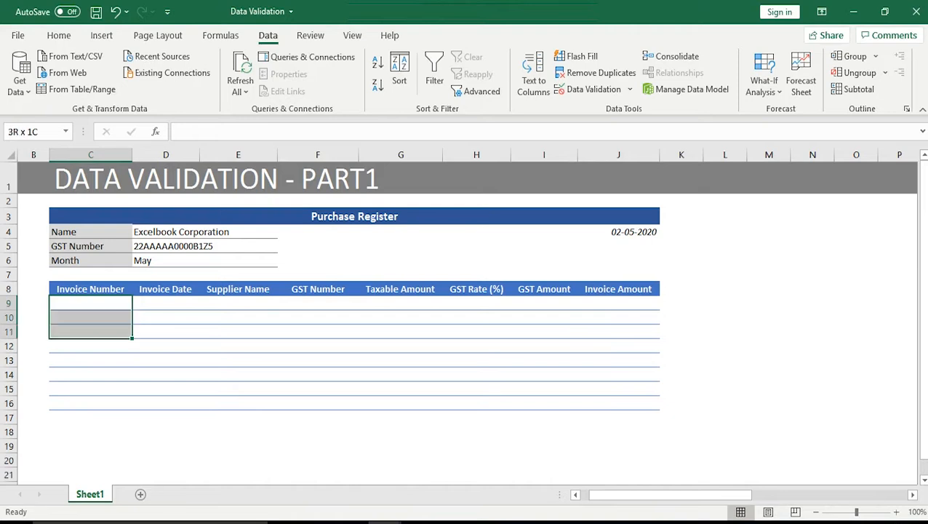
pyautogui.hotkey('shift', 'Down')
pyautogui.hotkey('shift', 'Down')
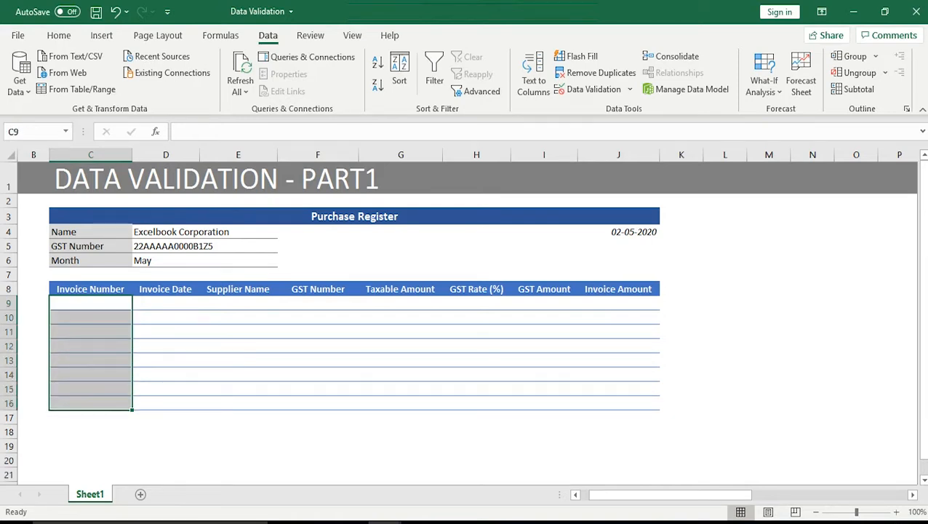
pyautogui.press('alt')
pyautogui.press('v')
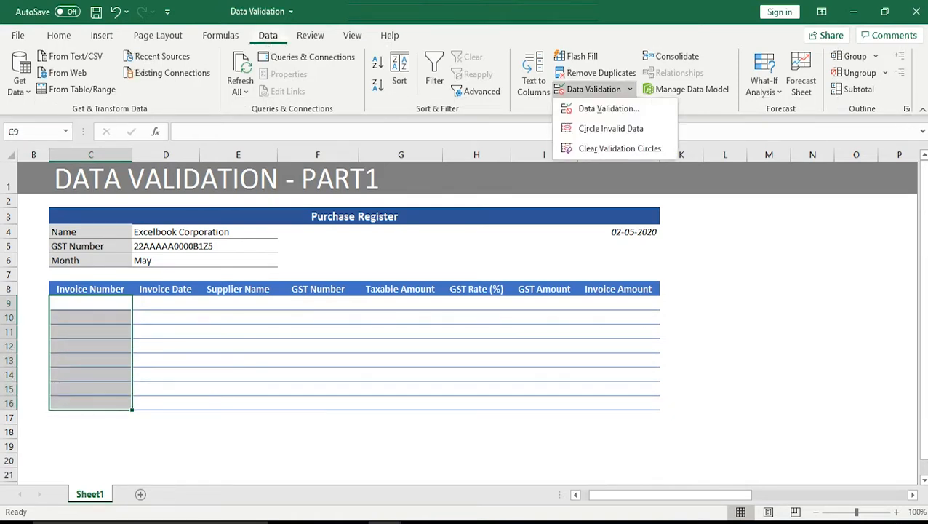
pyautogui.press('Down')
pyautogui.press('v')
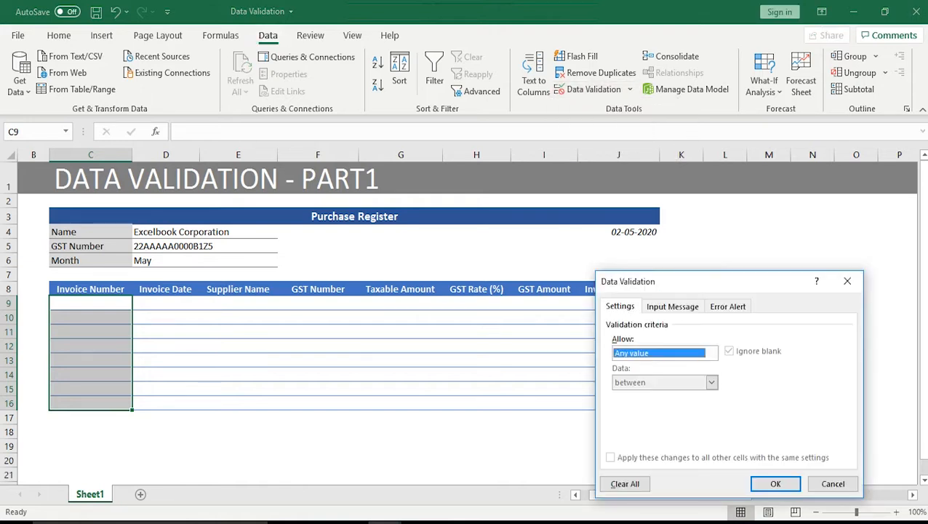
pyautogui.hotkey('alt', 'Down')
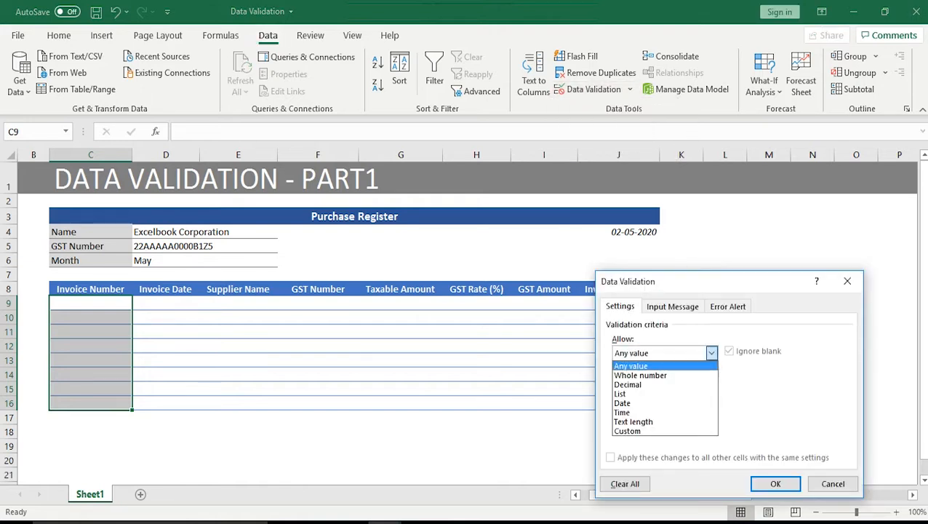
pyautogui.press('Down')
pyautogui.press('Tab')
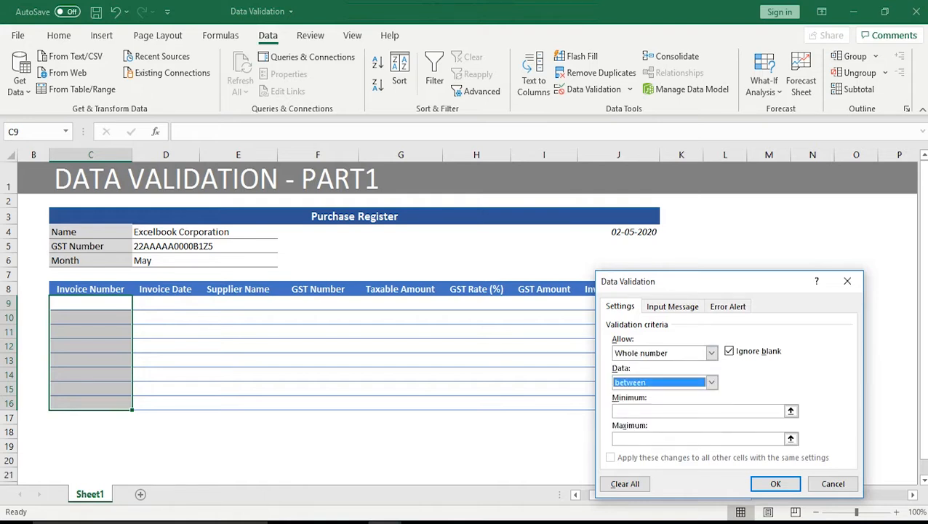
# Restrict the whole numbers to between a minimum of 1000 and a maximum of 2000.
pyautogui.hotkey('alt', 'Down')
pyautogui.press('Down')
pyautogui.press('Down')
pyautogui.press('Down')
pyautogui.press('Down')
pyautogui.press('Down')
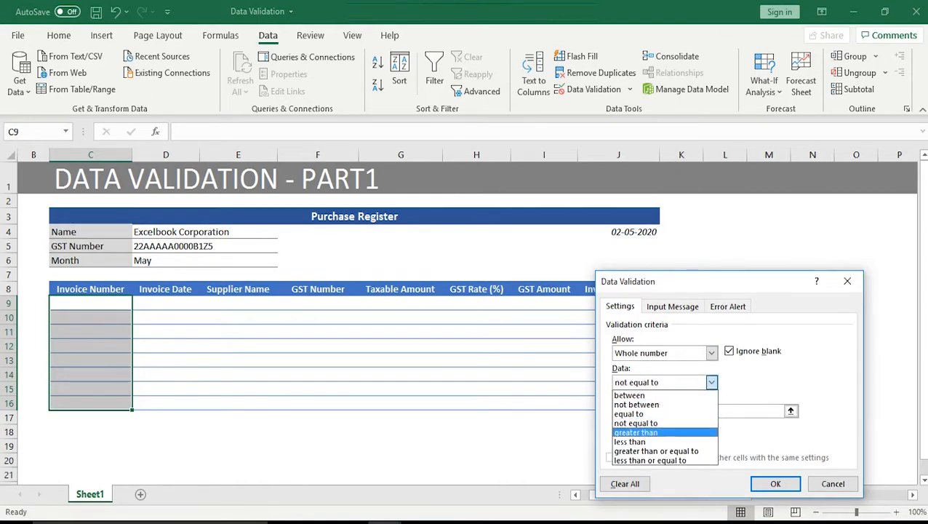
pyautogui.press('Down')
pyautogui.press('Down')
pyautogui.press('Up')
pyautogui.press('Up')
pyautogui.press('Up')
pyautogui.press('Up')
pyautogui.press('Up')
pyautogui.press('Up')
pyautogui.press('Up')
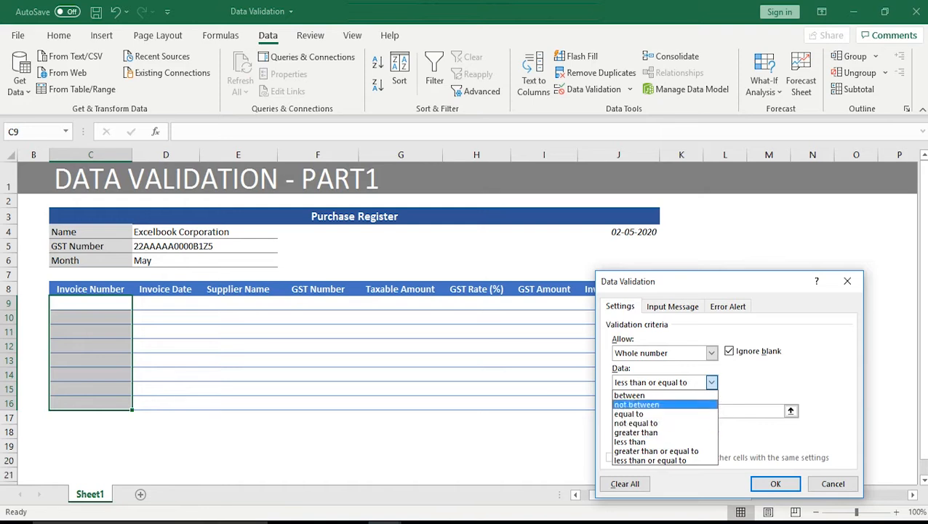
pyautogui.press('Tab')
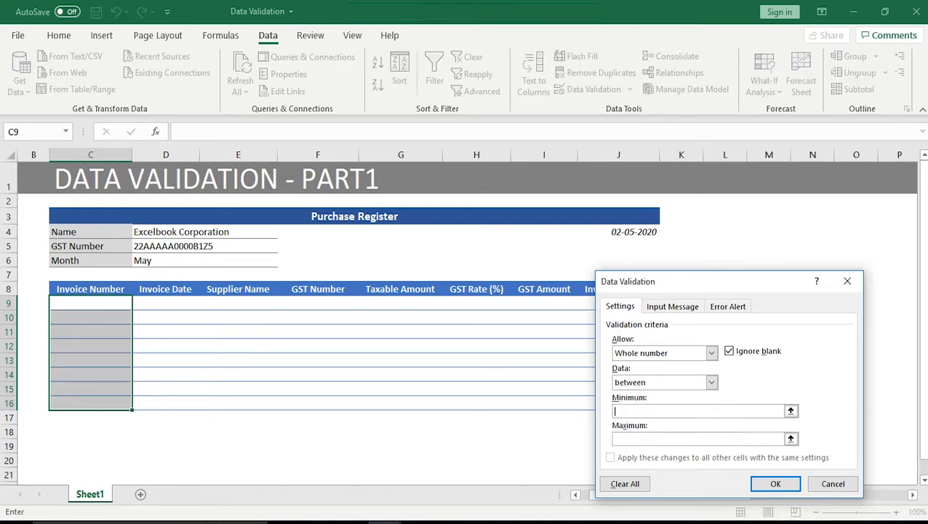
pyautogui.write('1000')
pyautogui.press('Tab')
pyautogui.write('2000')
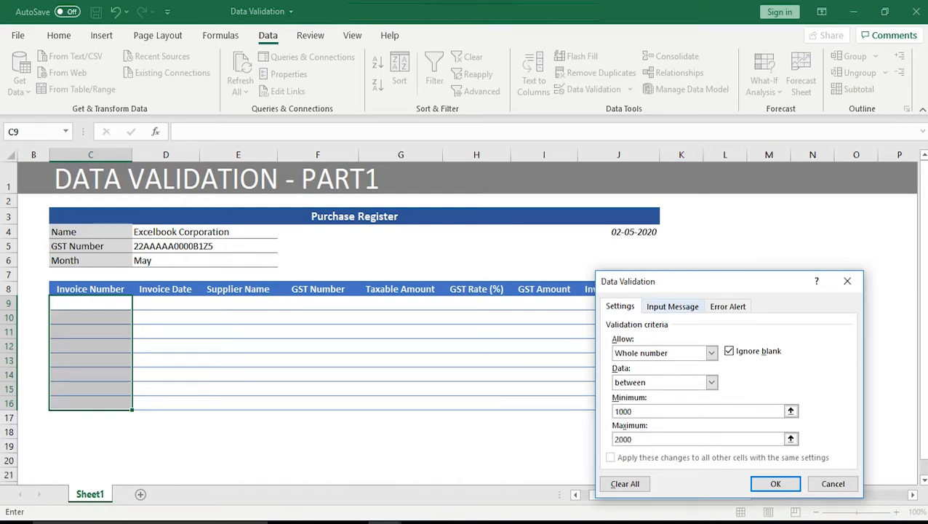
# Add an input message titled "Invoice Number" reading "Please enter invoice number between 1000 to 2000 for the month of May." and apply the validation.
pyautogui.click(694, 303)
pyautogui.click(691, 372)
pyautogui.write('Invoice Number')
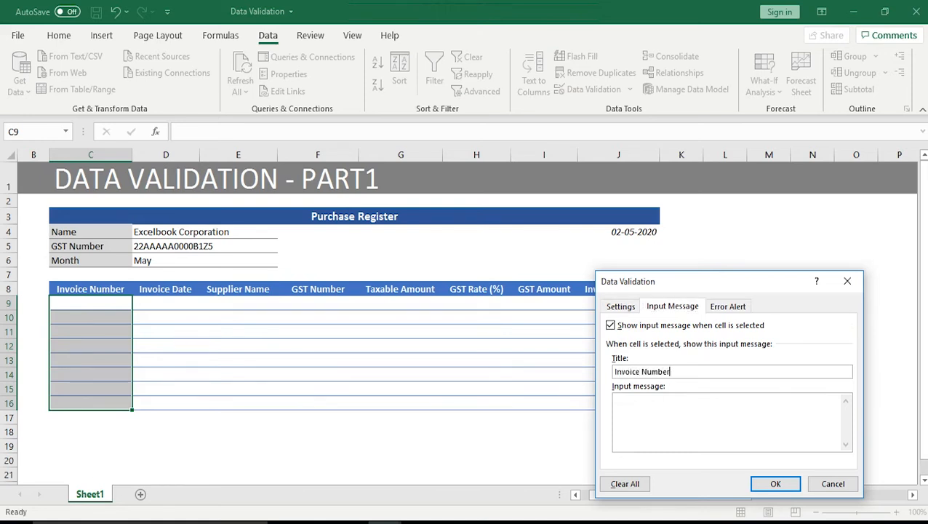
pyautogui.press('Tab')
pyautogui.write('Please enter invoice nu')
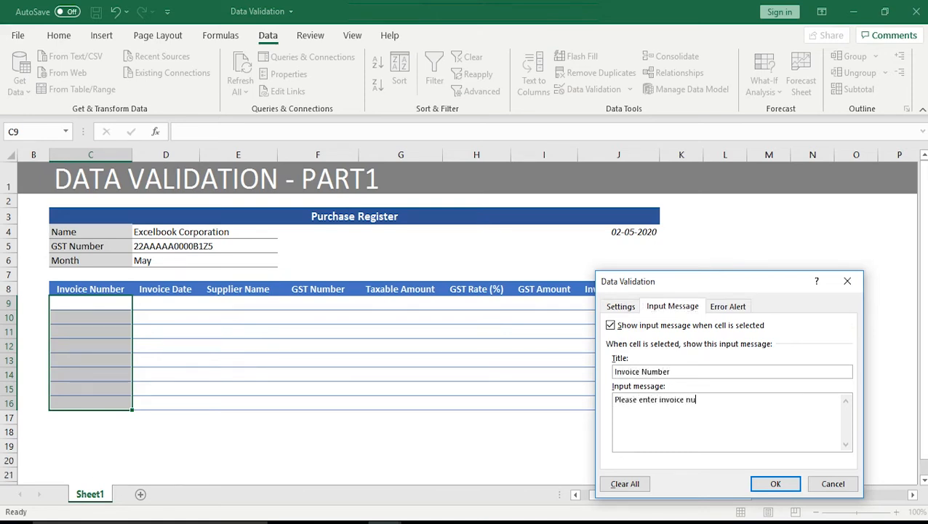
pyautogui.write('mber between 1000 to 2000 for the month of May.')
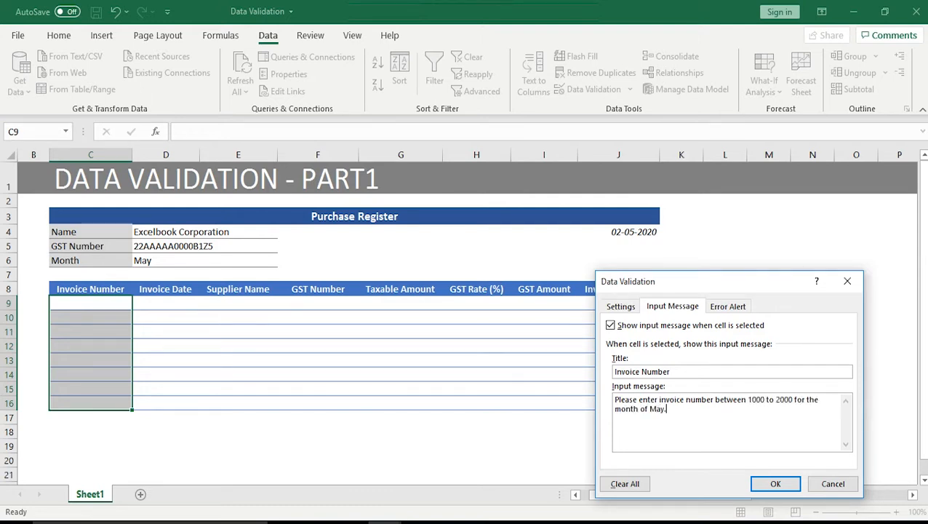
pyautogui.click(775, 484)
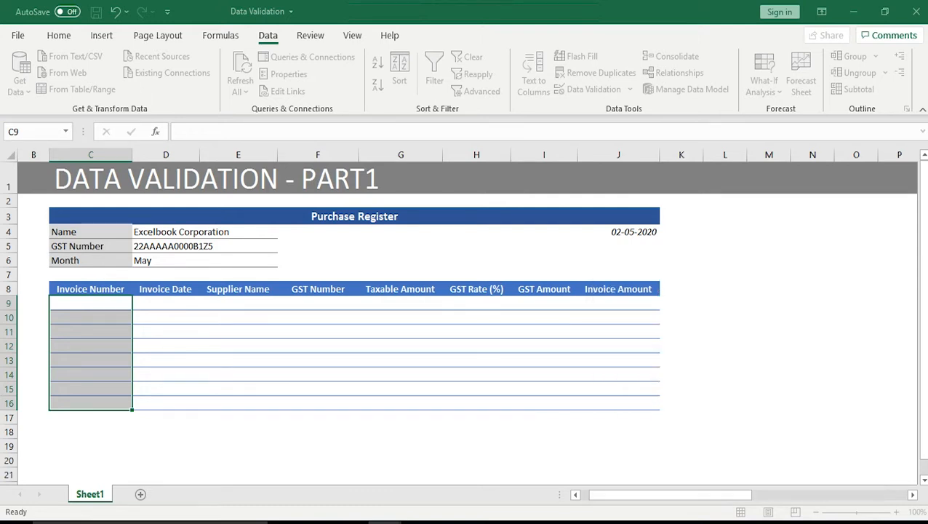
# Check the input message on the invoice number cells and try entering 2001 in C9.
pyautogui.press('Right')
pyautogui.press('Left')
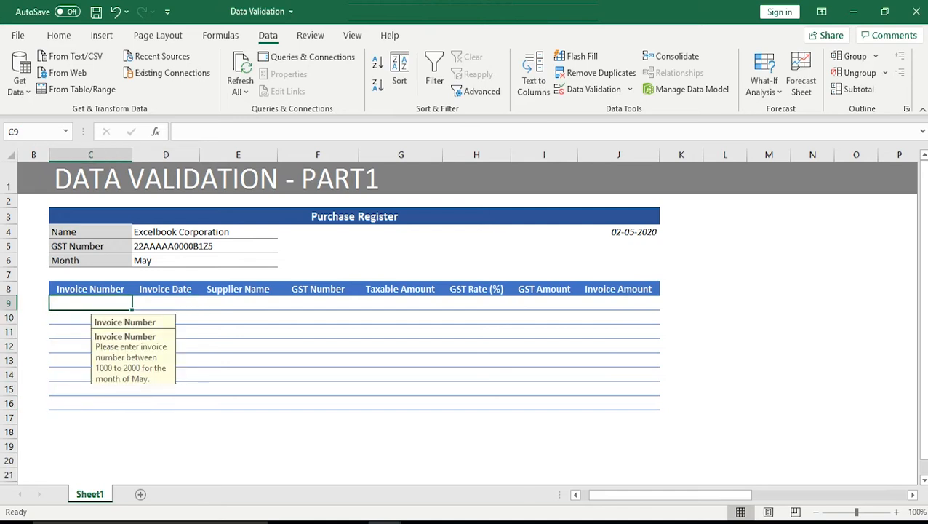
pyautogui.press('Down')
pyautogui.press('Up')
pyautogui.write('2000')
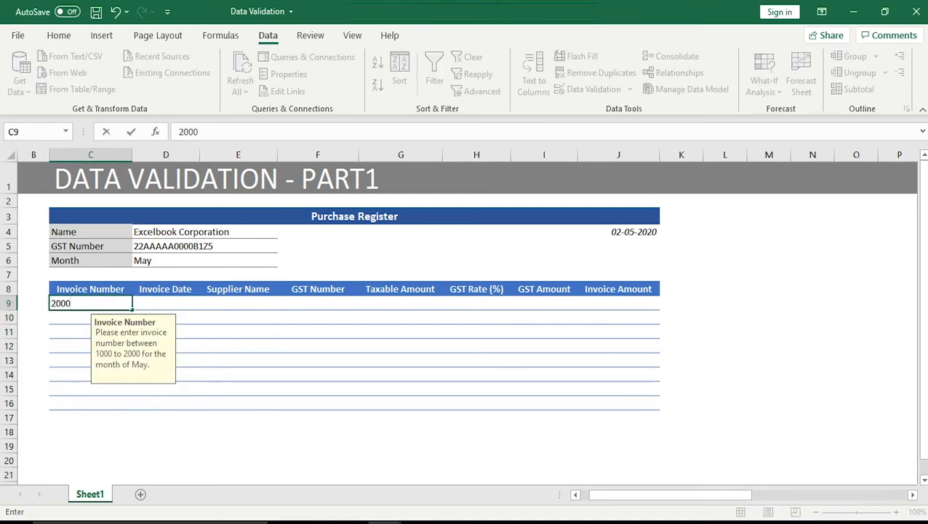
pyautogui.press('BackSpace')
pyautogui.write('1')
pyautogui.press('Return')
pyautogui.press('Escape')
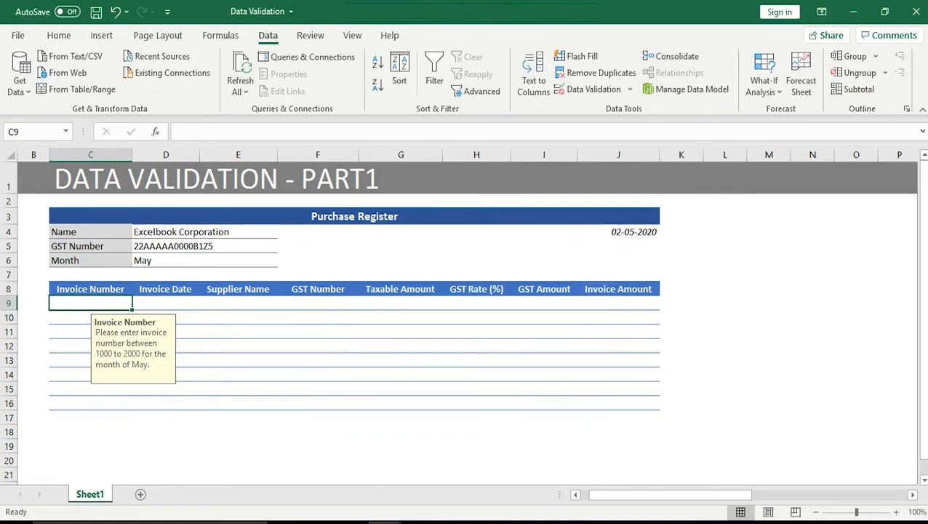
# Try entering invoice number 1 in C9 and view the input message on C10.
pyautogui.write('1')
pyautogui.press('Return')
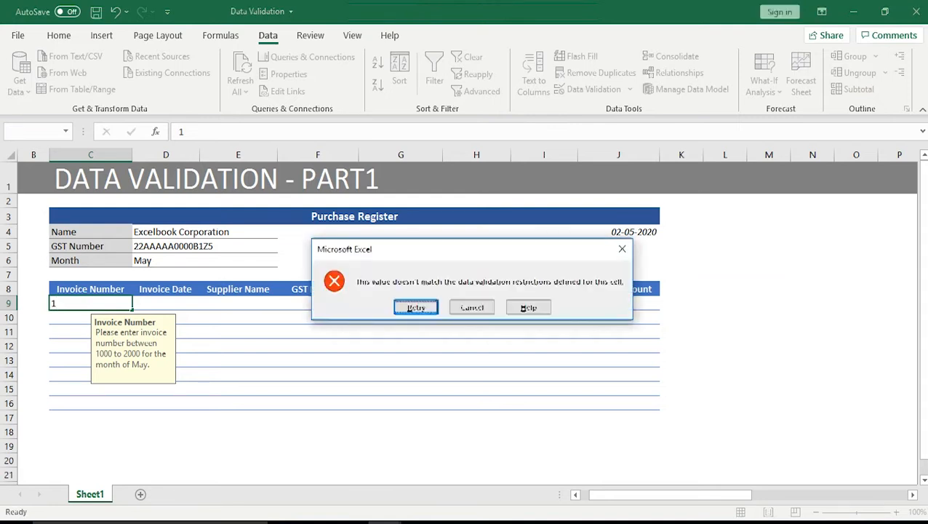
pyautogui.press('Escape')
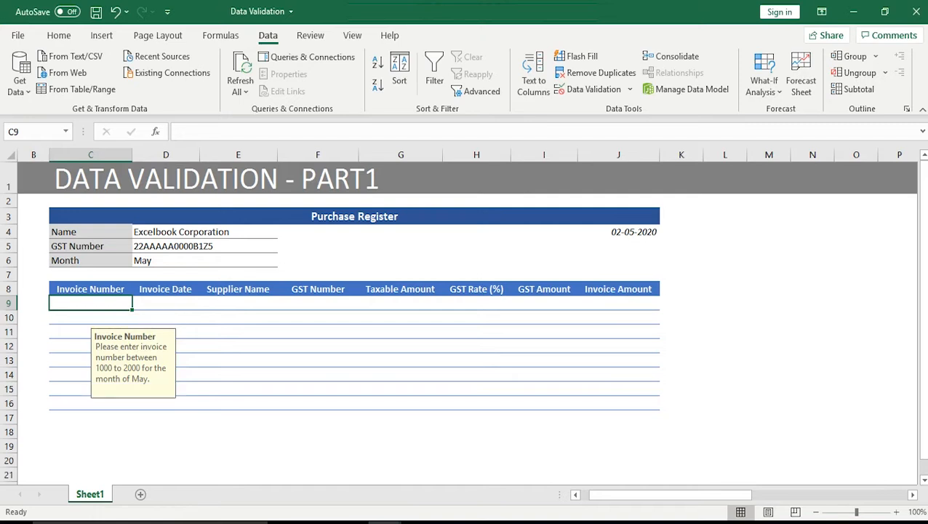
pyautogui.click(90, 317)
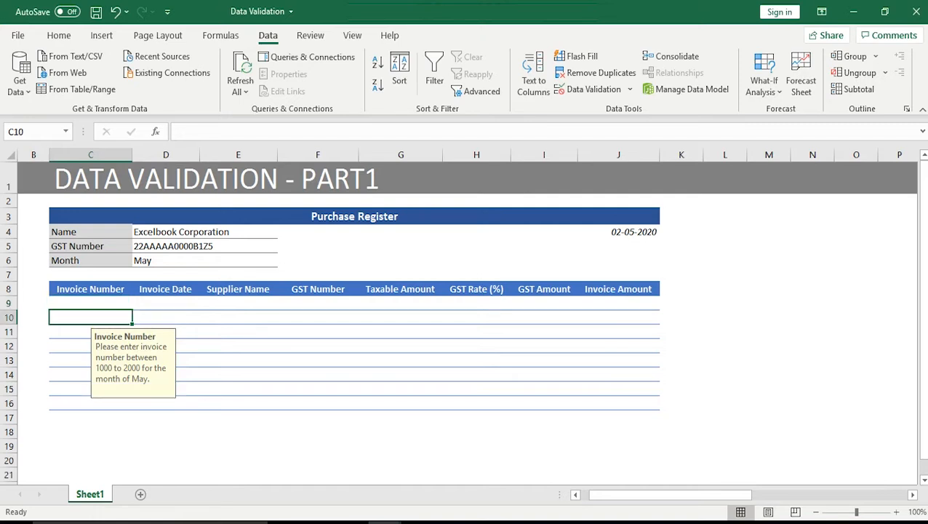
pyautogui.click(91, 302)
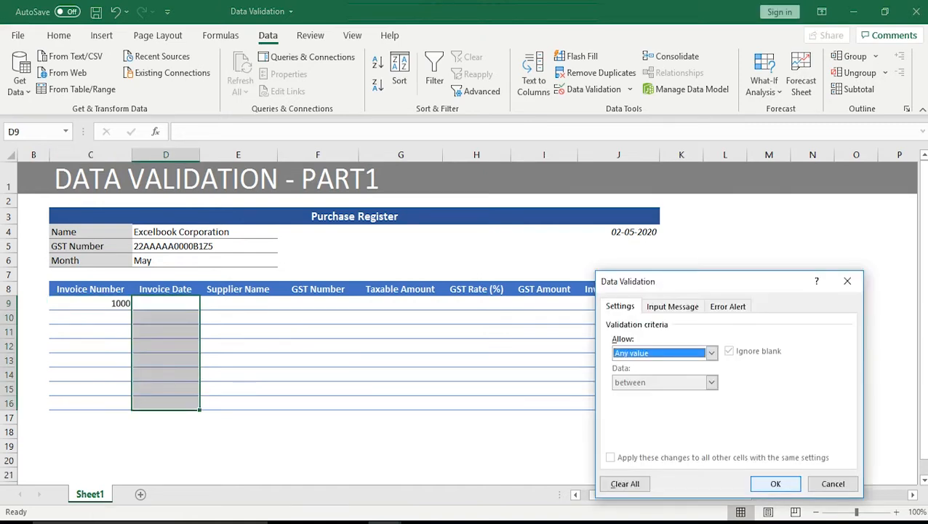
# Set the validation of the invoice date cells D9:D16 to allow only dates equal to a reference value.
pyautogui.hotkey('alt', 'Down')
pyautogui.press('Down')
pyautogui.press('Down')
pyautogui.press('Down')
pyautogui.press('Down')
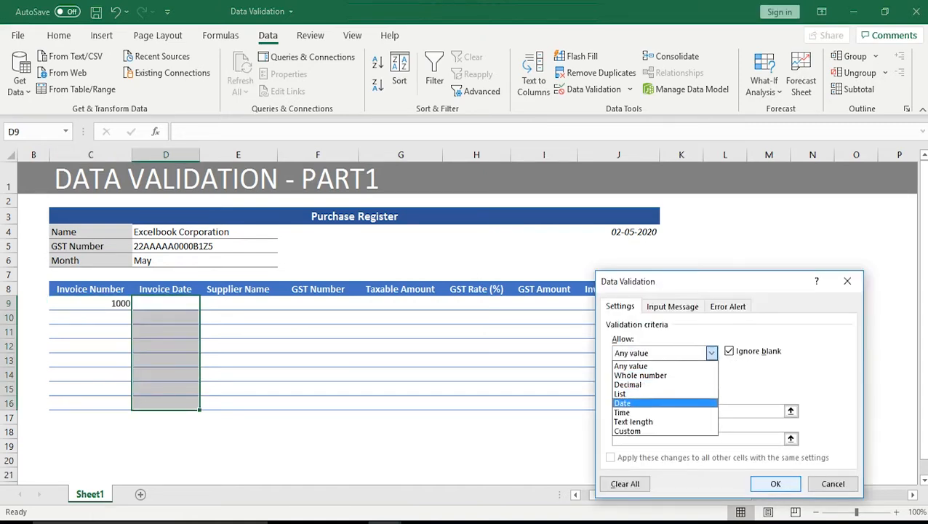
pyautogui.press('Return')
pyautogui.hotkey('alt', 'Down')
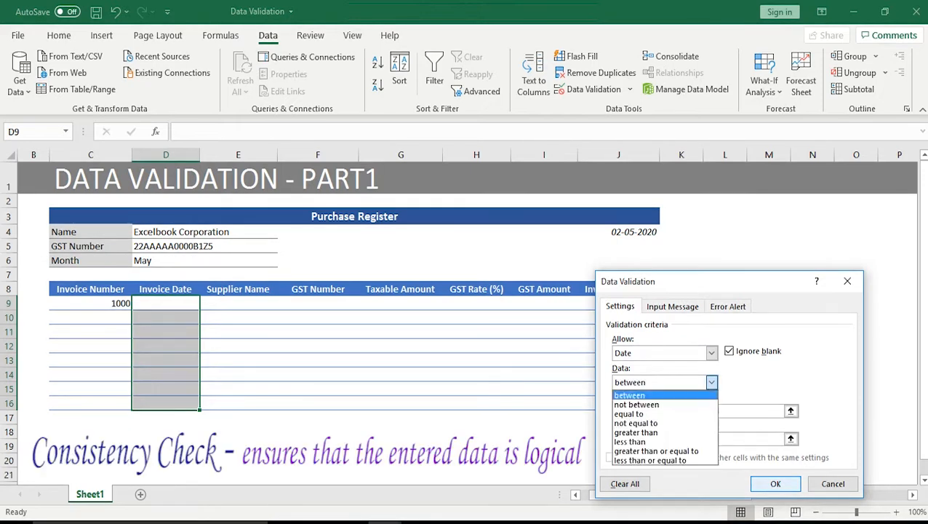
pyautogui.press('Down')
pyautogui.press('Down')
pyautogui.press('Return')
# Use an absolute reference to the date in J4 as the required invoice date and apply the validation.
pyautogui.write('=')
pyautogui.press('Up')
pyautogui.press('Up')
pyautogui.press('Up')
pyautogui.press('Up')
pyautogui.press('Up')
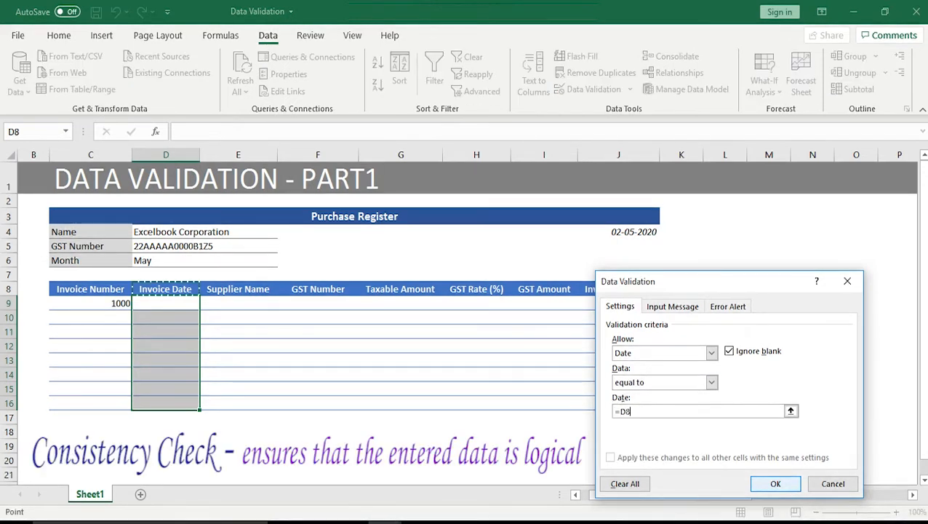
pyautogui.press('Right')
pyautogui.press('Right')
pyautogui.press('Right')
pyautogui.press('Right')
pyautogui.press('Right')
pyautogui.press('Right')
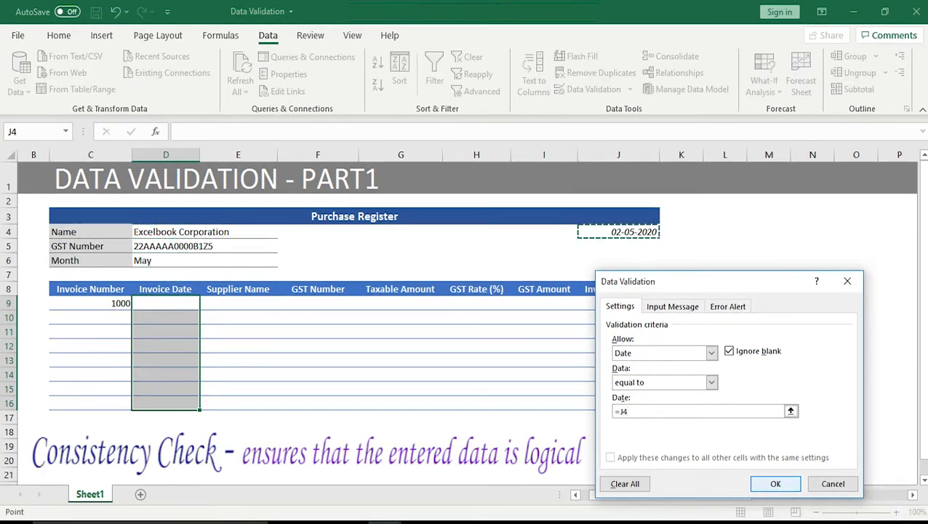
pyautogui.press('F4')
pyautogui.press('Return')
# Enter 02-05-2020 as the invoice date in D9.
pyautogui.press('Right')
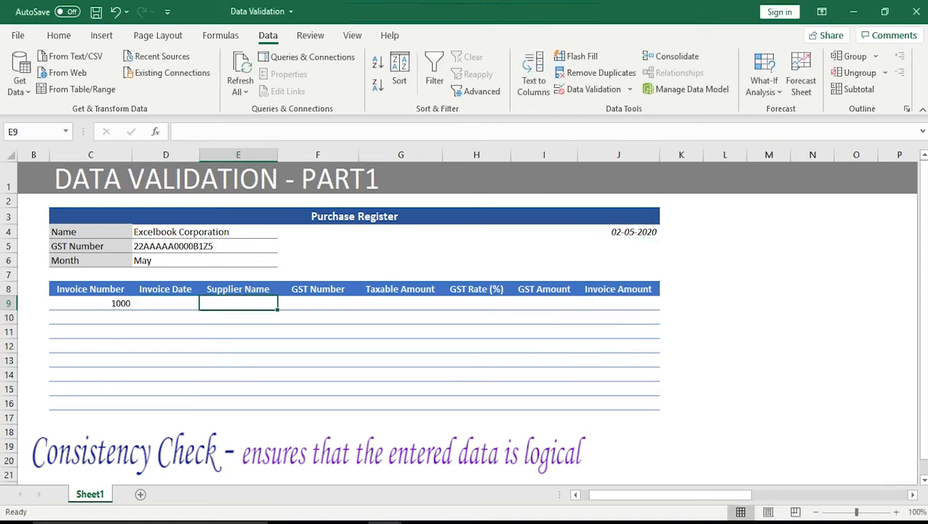
pyautogui.press('Left')
pyautogui.write('02-05-2020')
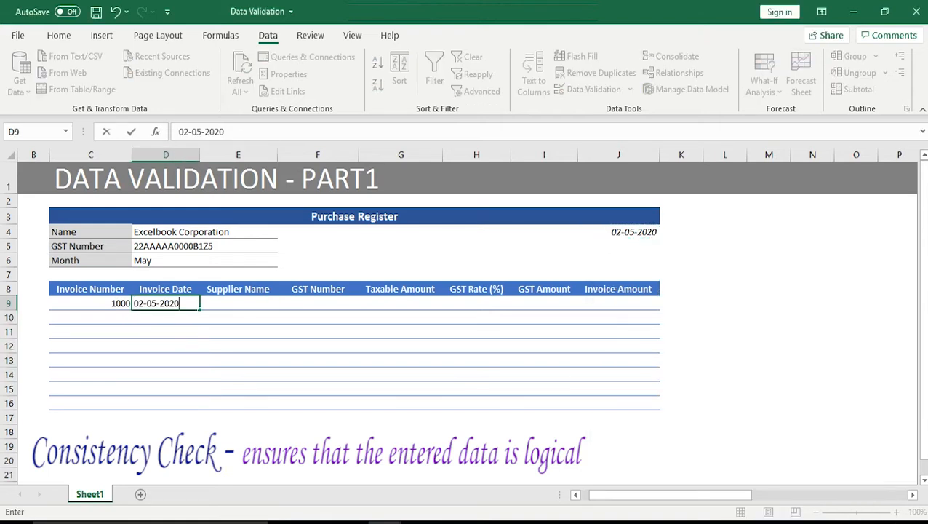
pyautogui.press('Return')
# Try changing the invoice date in D9 to 02-04-2020.
pyautogui.press('Up')
pyautogui.press('F2')
pyautogui.press('Left')
pyautogui.press('Left')
pyautogui.press('Left')
pyautogui.press('Left')
pyautogui.press('Left')
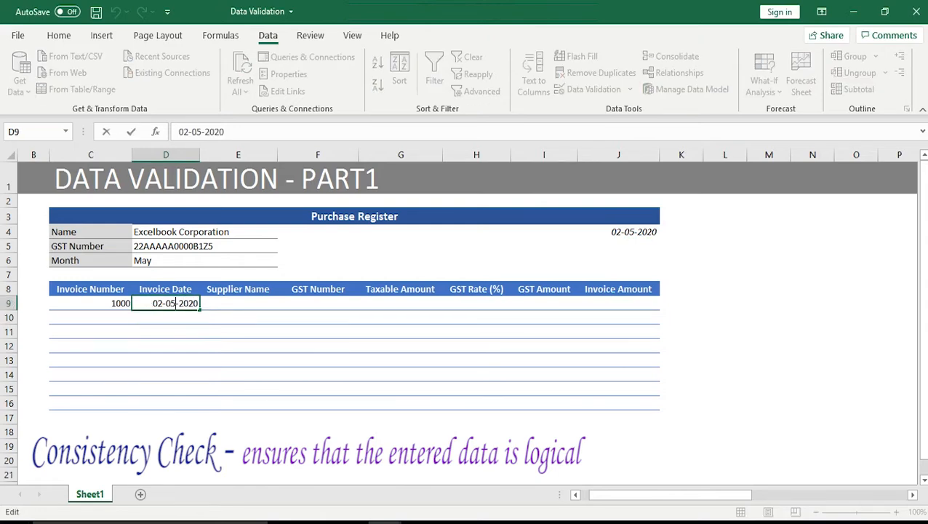
pyautogui.press('BackSpace')
pyautogui.write('4')
pyautogui.press('Return')
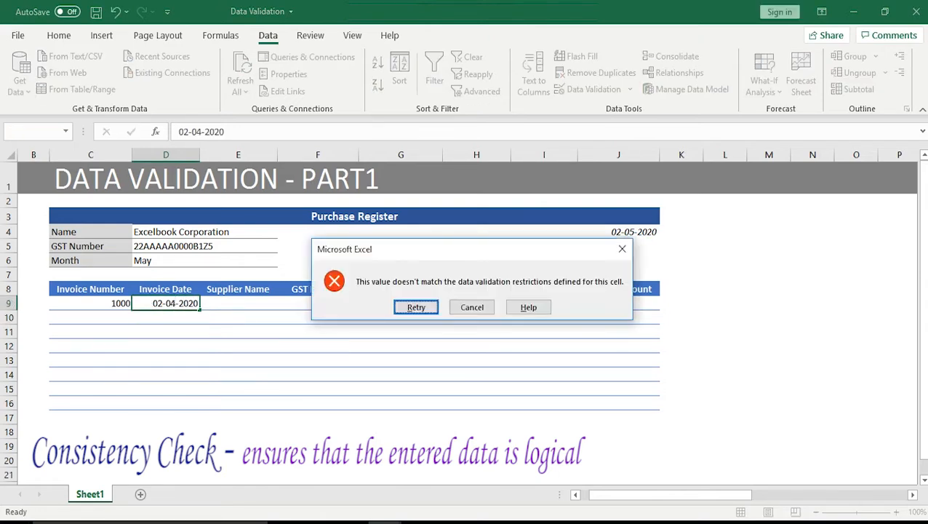
# Open data validation for the supplier name cells E9:E16 and allow only values from a list.
pyautogui.hotkey('shift', 'Down')
pyautogui.hotkey('shift', 'Down')
pyautogui.hotkey('shift', 'Down')
pyautogui.hotkey('shift', 'Down')
pyautogui.hotkey('shift', 'Down')
pyautogui.hotkey('shift', 'Down')
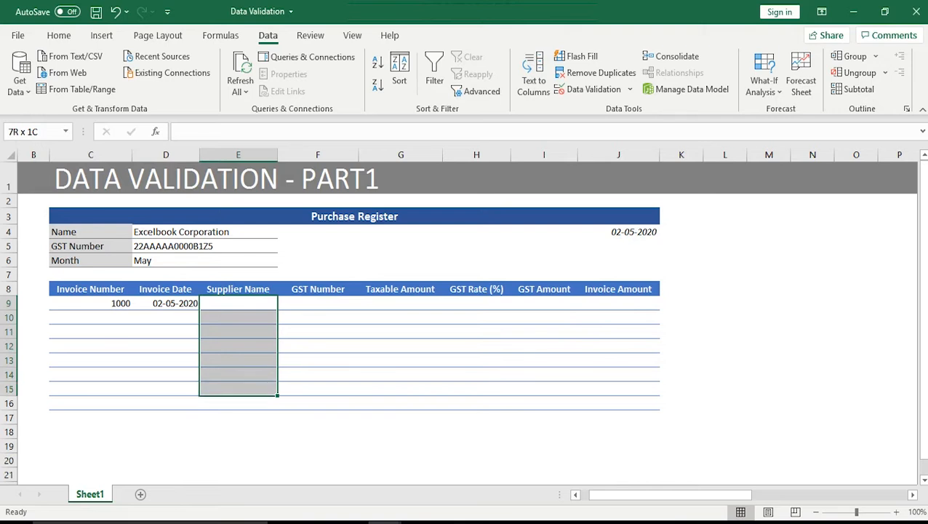
pyautogui.hotkey('shift', 'Down')
pyautogui.press('alt')
pyautogui.press('a')
pyautogui.press('v')
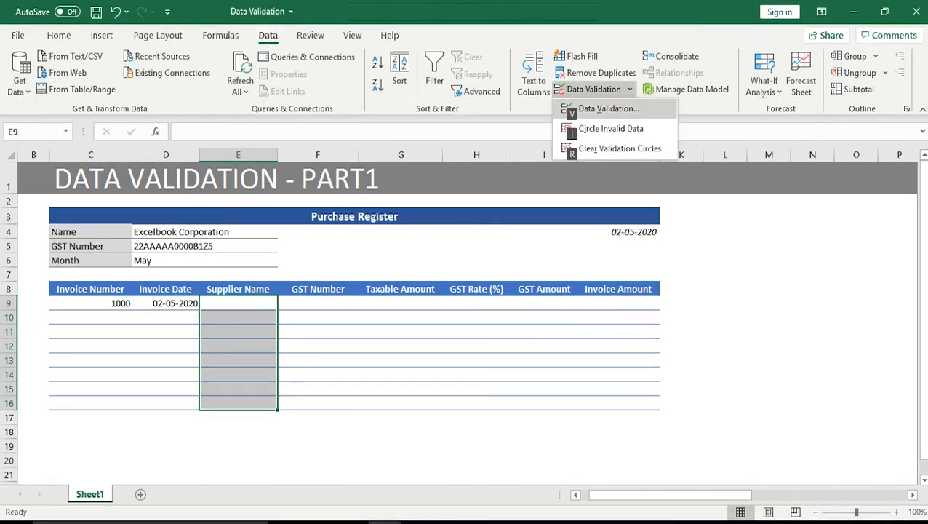
pyautogui.press('v')
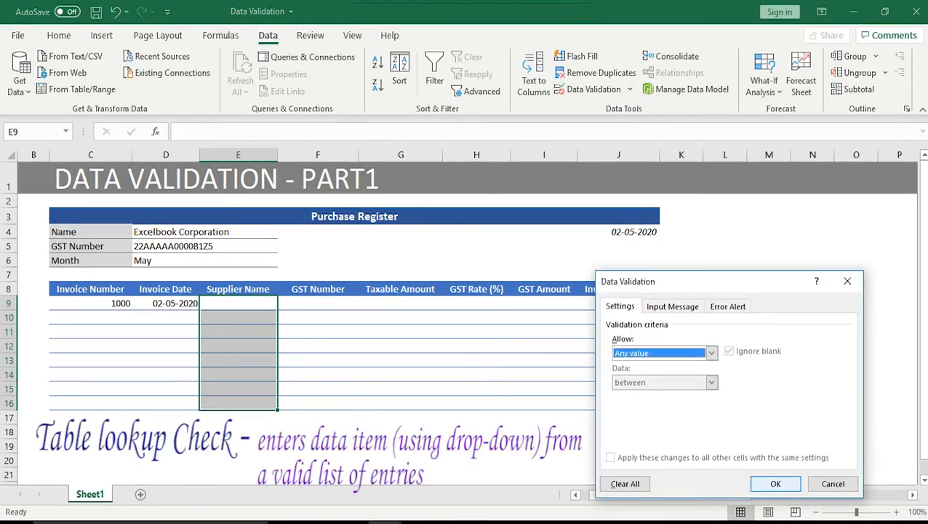
pyautogui.hotkey('alt', 'Down')
pyautogui.press('Down')
pyautogui.press('Down')
pyautogui.press('Down')
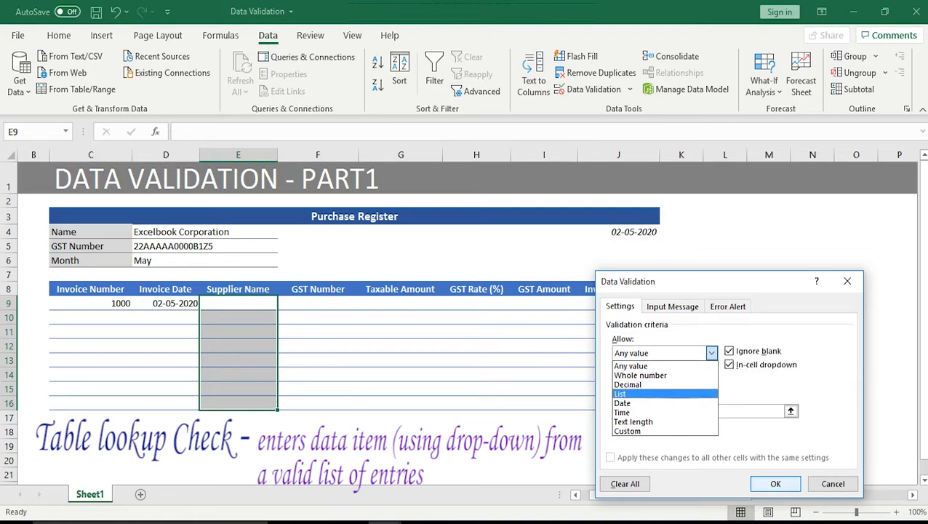
pyautogui.press('Return')
# Set the list source to the supplier names in AF9:AF14 and apply the validation to the supplier name cells.
pyautogui.hotkey('alt', 's')
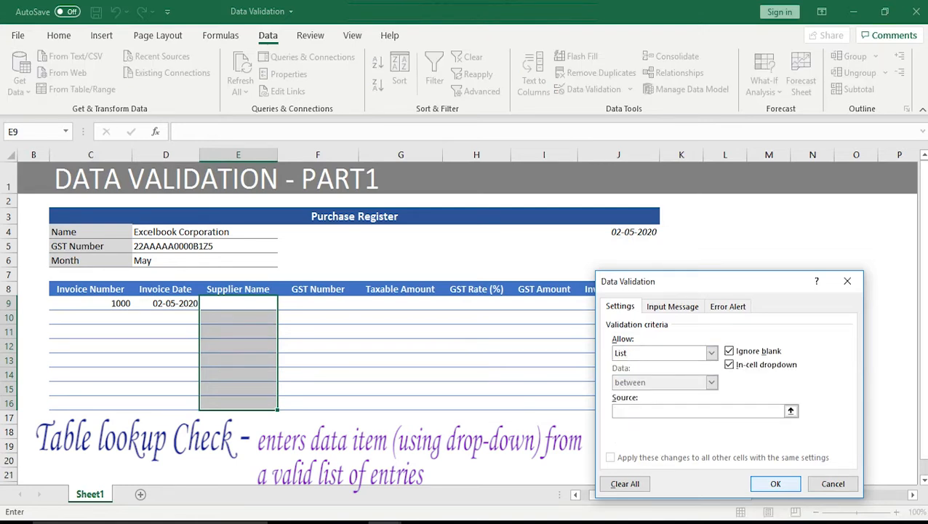
pyautogui.write('=')
pyautogui.press('Right')
pyautogui.press('Right')
pyautogui.press('Right')
pyautogui.press('Right')
pyautogui.press('Right')
pyautogui.press('Right')
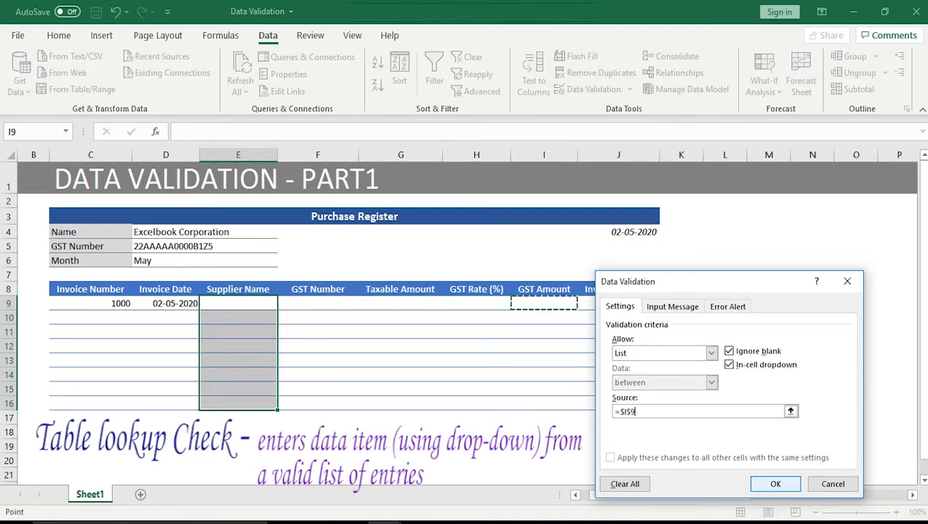
pyautogui.press('Right')
pyautogui.press('Right')
pyautogui.press('Right')
pyautogui.press('Right')
pyautogui.press('Right')
pyautogui.press('Right')
pyautogui.press('Right')
pyautogui.press('Right')
pyautogui.press('Right')
pyautogui.press('Right')
pyautogui.press('Right')
pyautogui.press('Right')
pyautogui.press('Right')
pyautogui.press('Right')
pyautogui.press('Right')
pyautogui.press('Right')
pyautogui.press('Right')
pyautogui.press('Right')
pyautogui.press('Right')
pyautogui.press('Right')
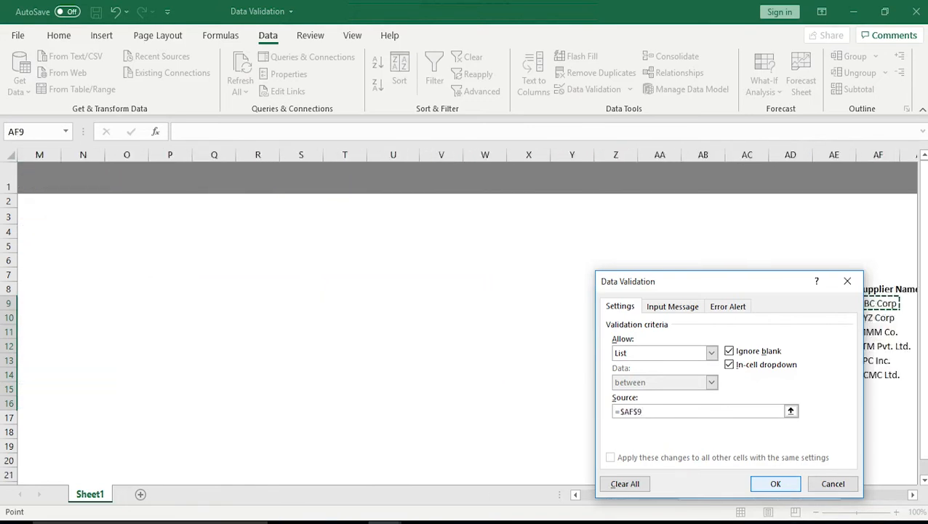
pyautogui.press('Right')
pyautogui.press('Right')
pyautogui.press('Right')
pyautogui.press('Right')
pyautogui.press('Right')
pyautogui.press('Right')
pyautogui.press('Right')
pyautogui.press('Right')
pyautogui.press('Right')
pyautogui.press('Right')
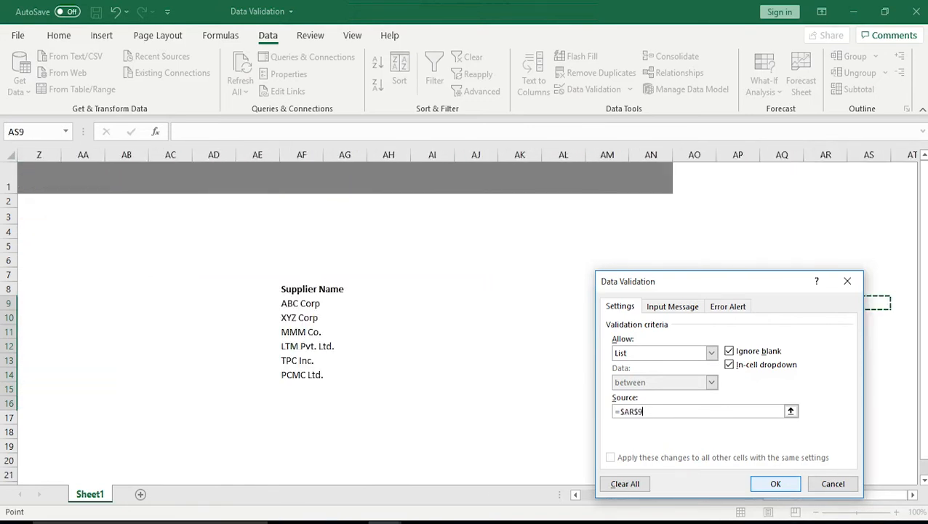
pyautogui.press('Left')
pyautogui.press('Left')
pyautogui.press('Left')
pyautogui.press('Left')
pyautogui.press('Left')
pyautogui.press('Left')
pyautogui.press('Left')
pyautogui.press('Left')
pyautogui.press('Left')
pyautogui.press('Left')
pyautogui.press('Left')
pyautogui.press('Left')
pyautogui.press('Left')
pyautogui.press('Left')
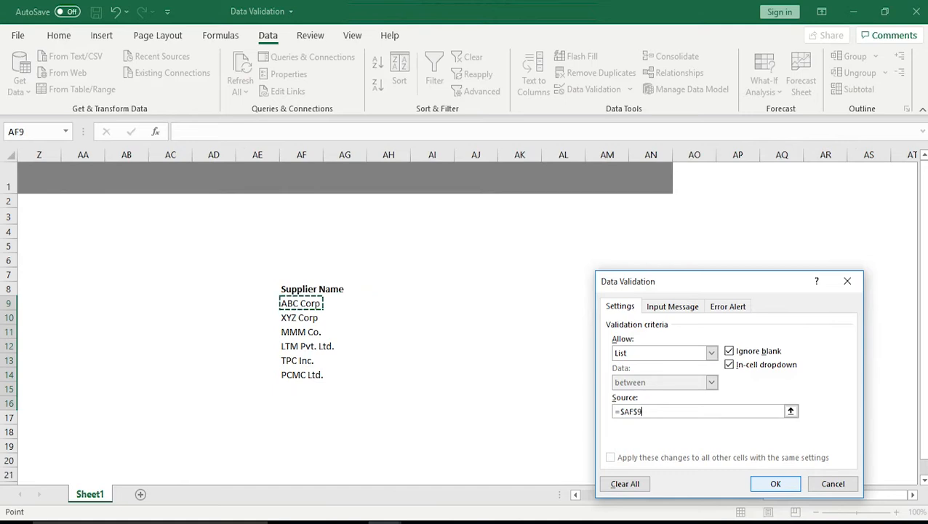
pyautogui.hotkey('ctrl', 'shift', 'Down')
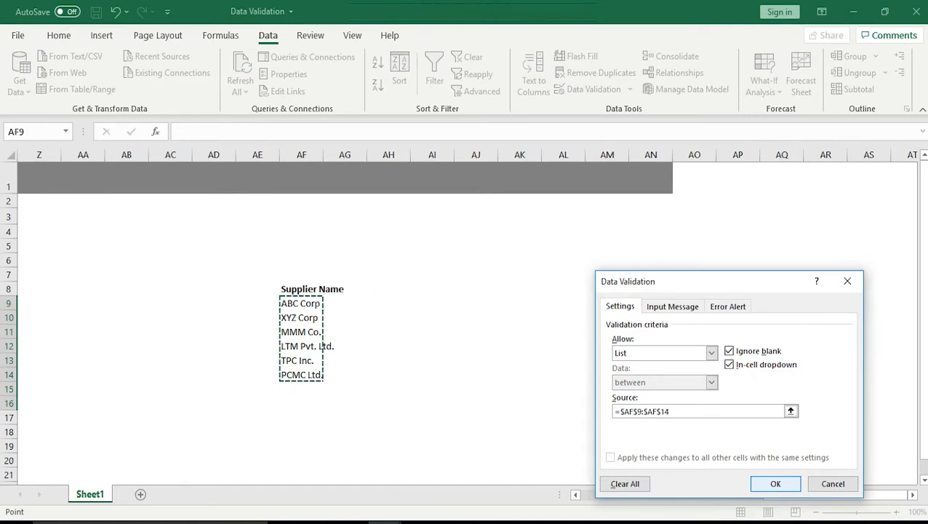
pyautogui.press('Tab')
pyautogui.press('Tab')
pyautogui.press('Return')
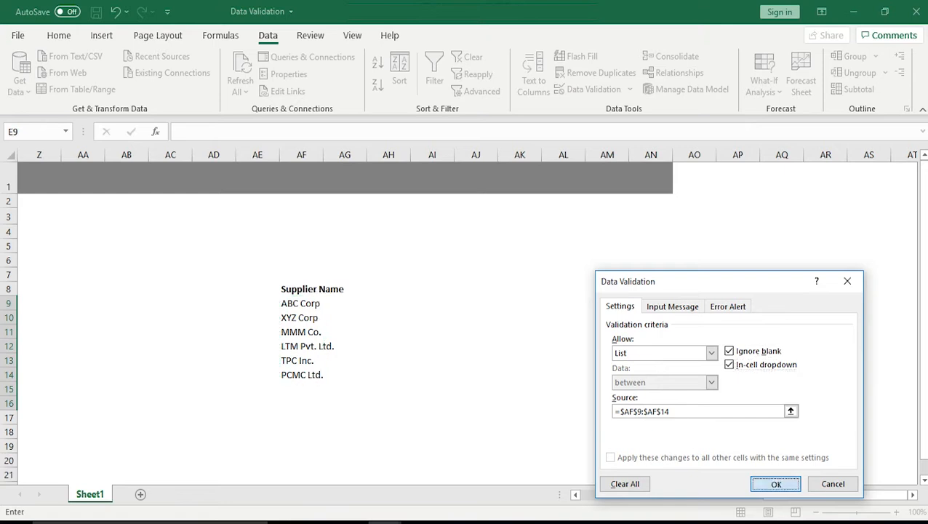
# Check the supplier name cells E9:E16 one after another for a list selector.
pyautogui.press('Left')
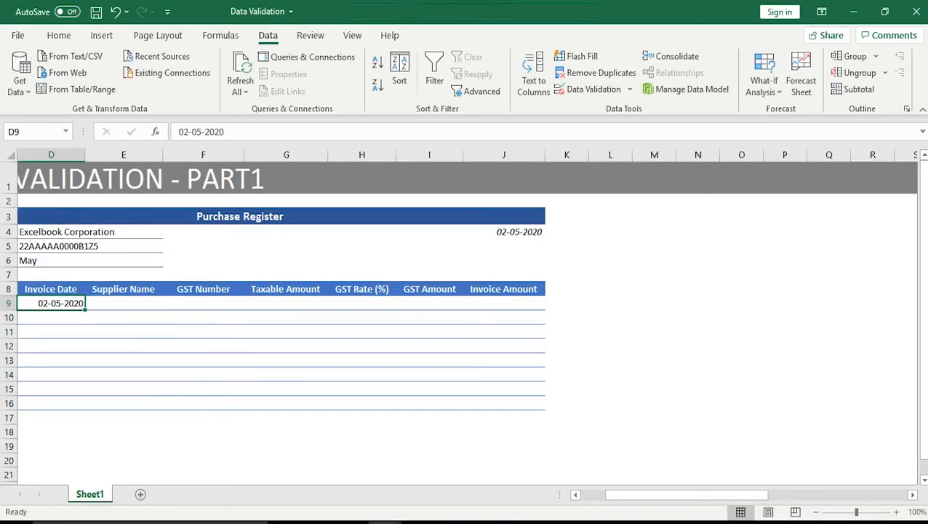
pyautogui.press('Right')
pyautogui.press('Down')
pyautogui.press('Down')
pyautogui.press('Down')
pyautogui.press('Down')
pyautogui.press('Down')
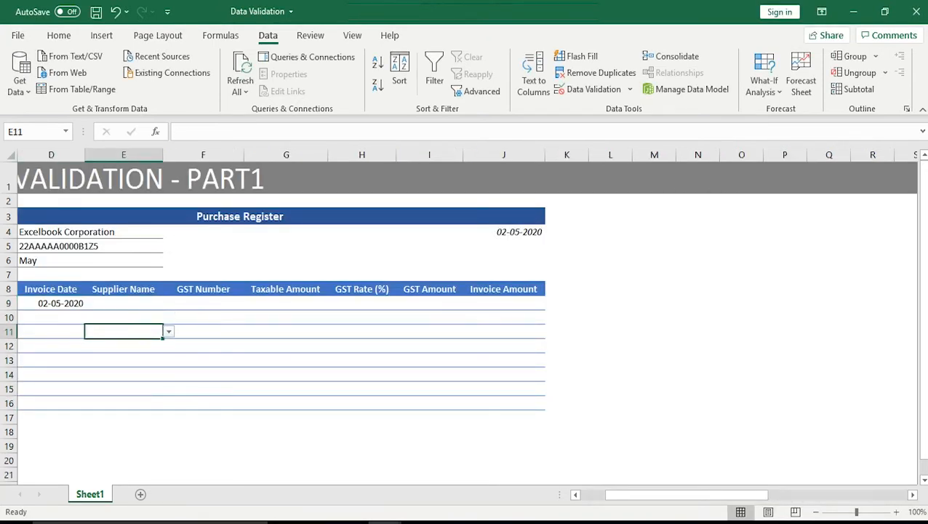
pyautogui.press('Down')
pyautogui.press('Down')
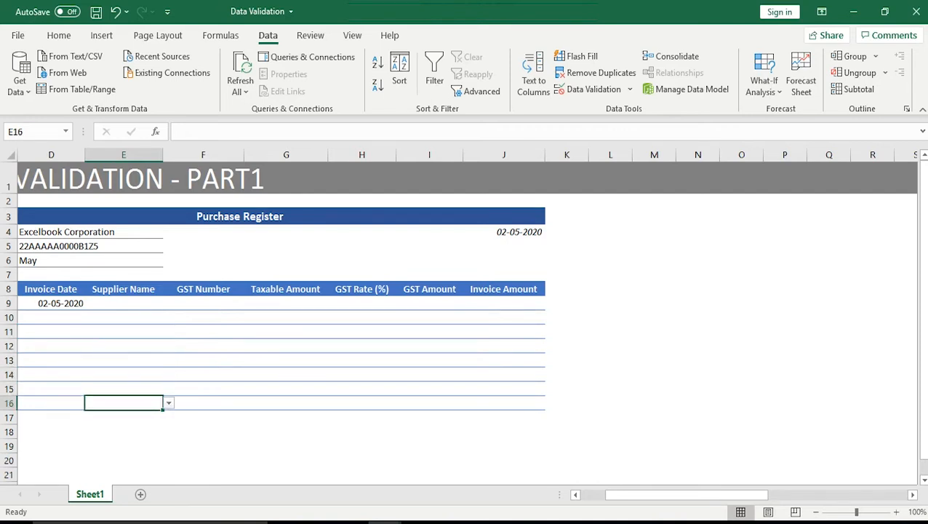
pyautogui.press('Up')
pyautogui.hotkey('ctrl', 'Up')
pyautogui.press('Down')
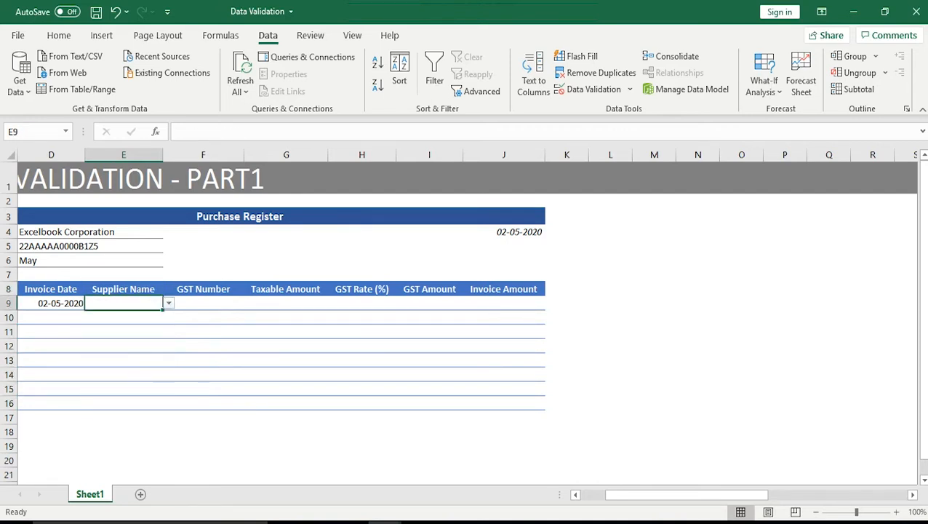
# Choose XYZ Corp from the validation list as the supplier name in E9.
pyautogui.hotkey('alt', 'Down')
pyautogui.press('Down')
pyautogui.press('Return')
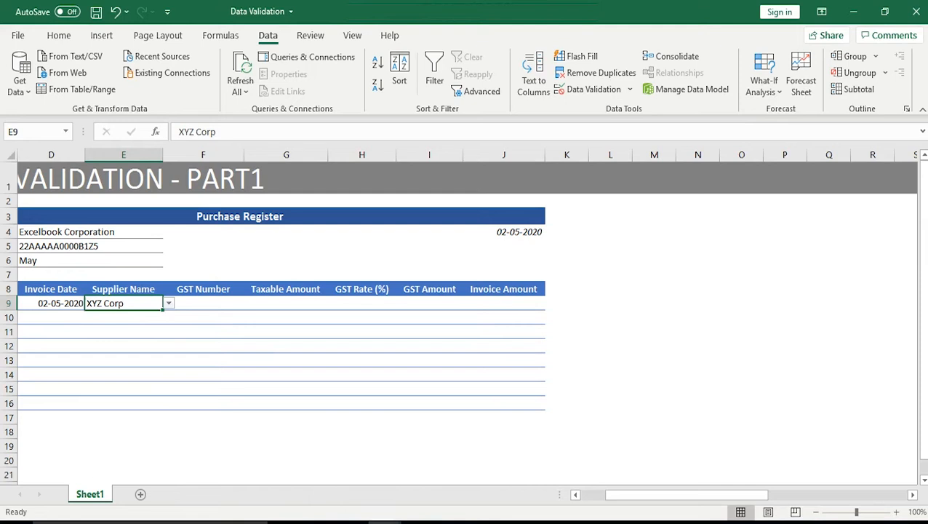
# Open data validation for the GST number cells F9:F16 and restrict entries by text length.
pyautogui.press('Right')
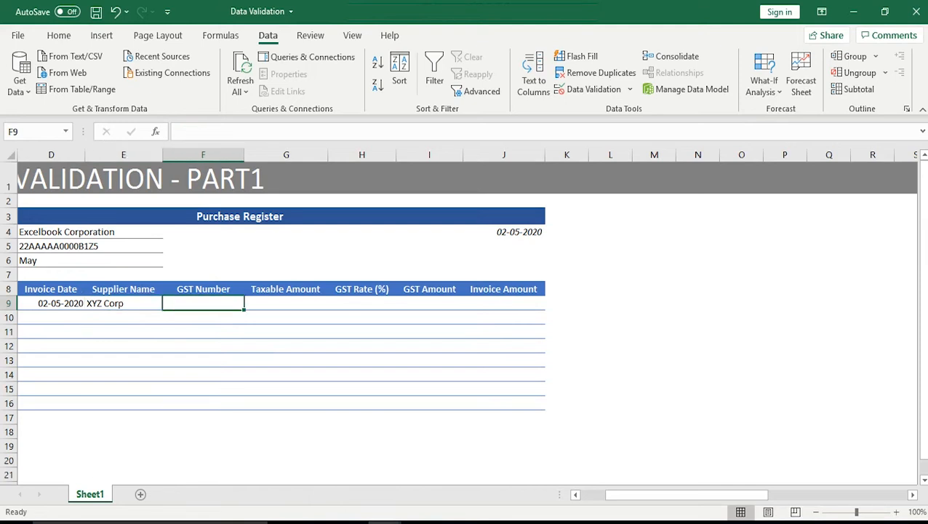
pyautogui.hotkey('shift', 'Down')
pyautogui.hotkey('shift', 'Down')
pyautogui.hotkey('shift', 'Down')
pyautogui.hotkey('shift', 'Down')
pyautogui.hotkey('shift', 'Down')
pyautogui.hotkey('shift', 'Down')
pyautogui.hotkey('shift', 'Down')
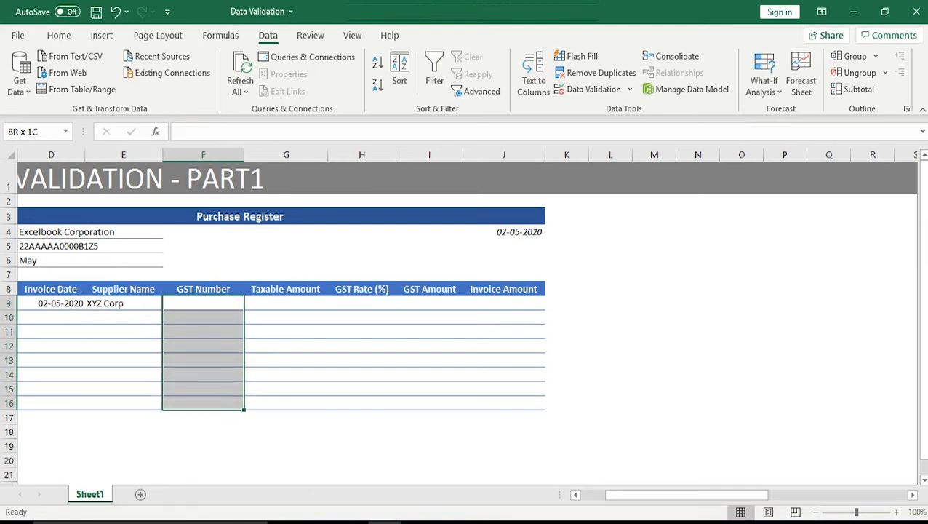
pyautogui.press('alt')
pyautogui.press('a')
pyautogui.press('v')
pyautogui.press('Down')
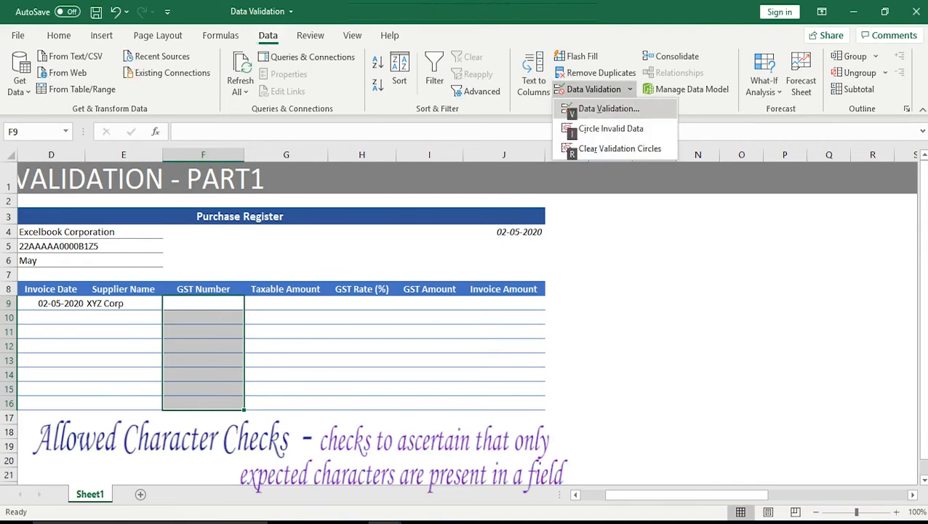
pyautogui.press('Return')
pyautogui.press('Tab')
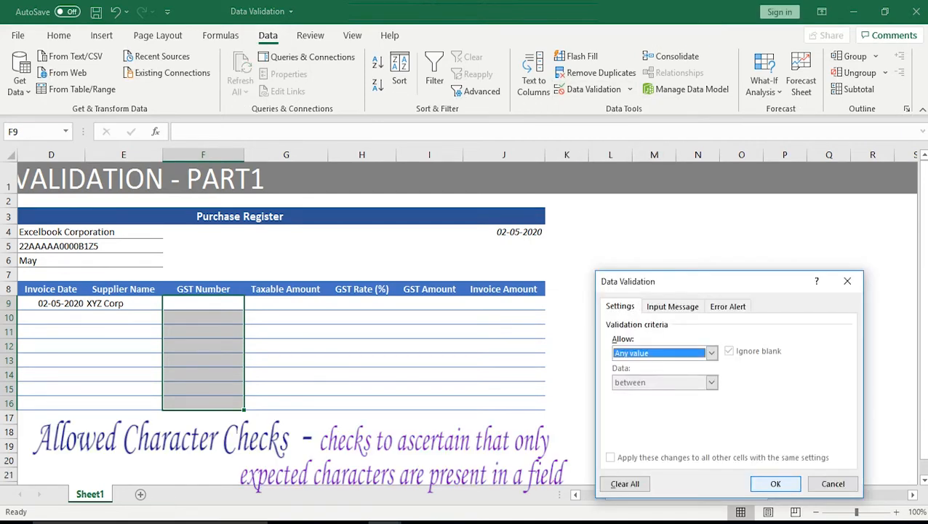
pyautogui.hotkey('alt', 'Down')
pyautogui.press('Down')
pyautogui.press('Down')
pyautogui.press('Down')
pyautogui.press('Down')
pyautogui.press('Down')
pyautogui.press('Down')
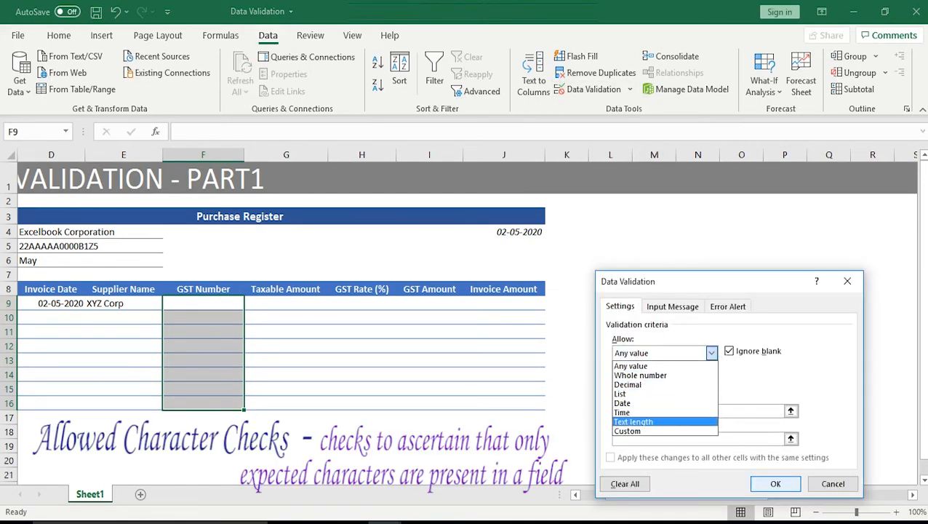
# Require the text length to be equal to 15 and apply the validation.
pyautogui.press('Tab')
pyautogui.hotkey('alt', 'Down')
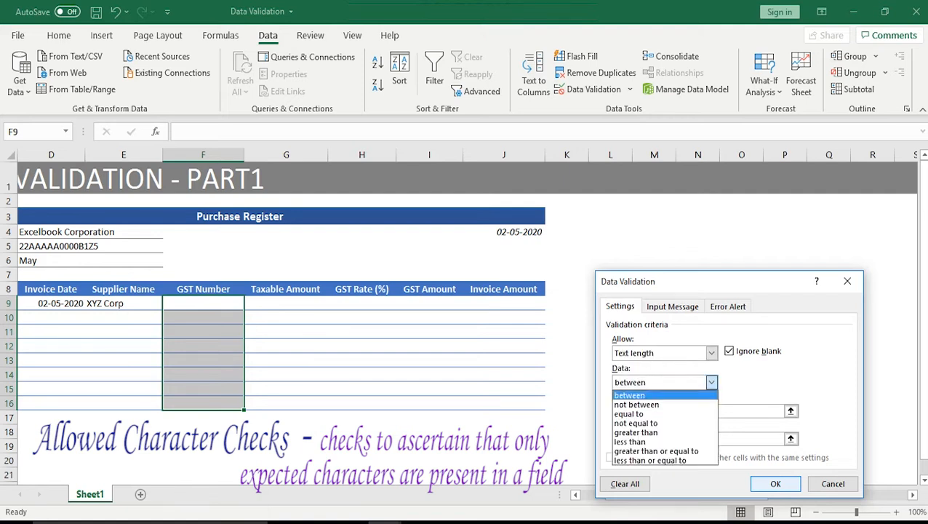
pyautogui.press('Down')
pyautogui.press('Down')
pyautogui.press('Tab')
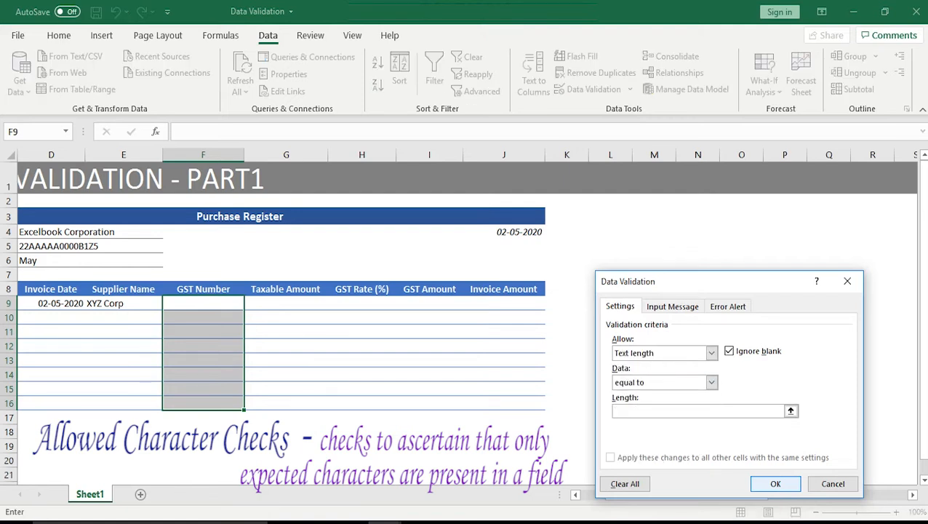
pyautogui.write('15')
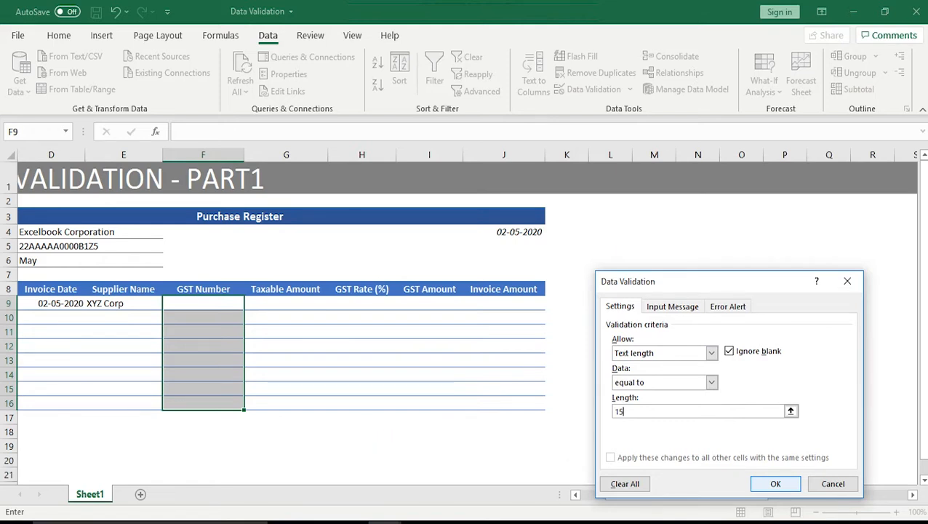
pyautogui.press('Return')
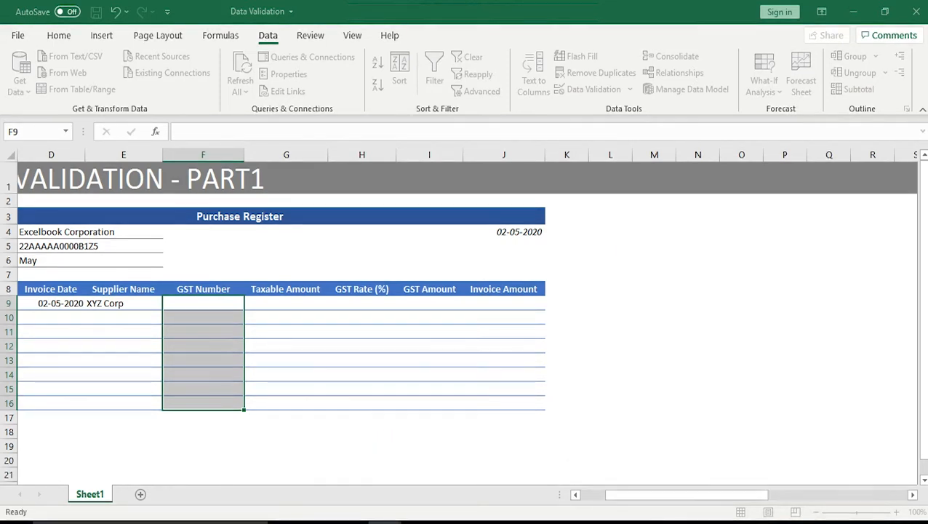
# Copy the text of the company's GST number from D5 without altering the cell.
pyautogui.press('Left')
pyautogui.press('Left')
pyautogui.press('Left')
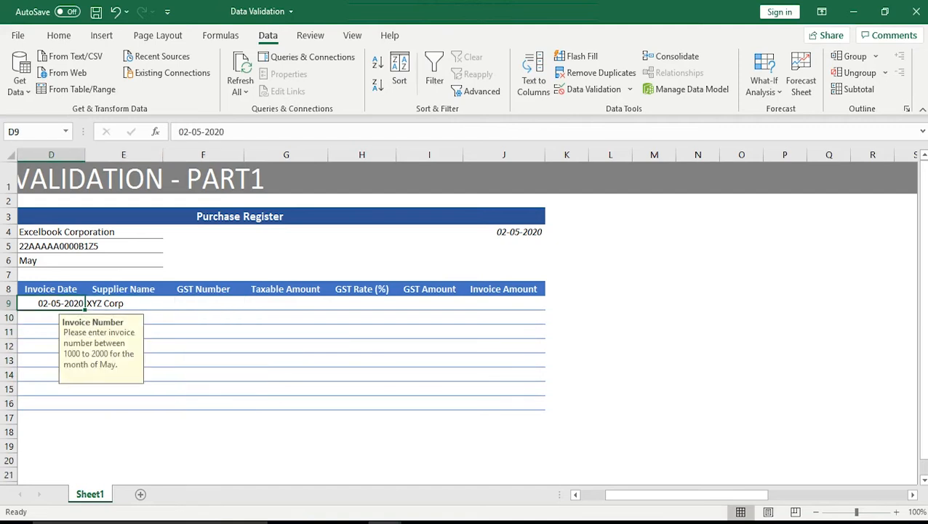
pyautogui.press('Up')
pyautogui.press('Up')
pyautogui.press('Up')
pyautogui.press('Right')
pyautogui.press('Up')
pyautogui.press('F2')
pyautogui.write('22AAAAA0000B1Z5')
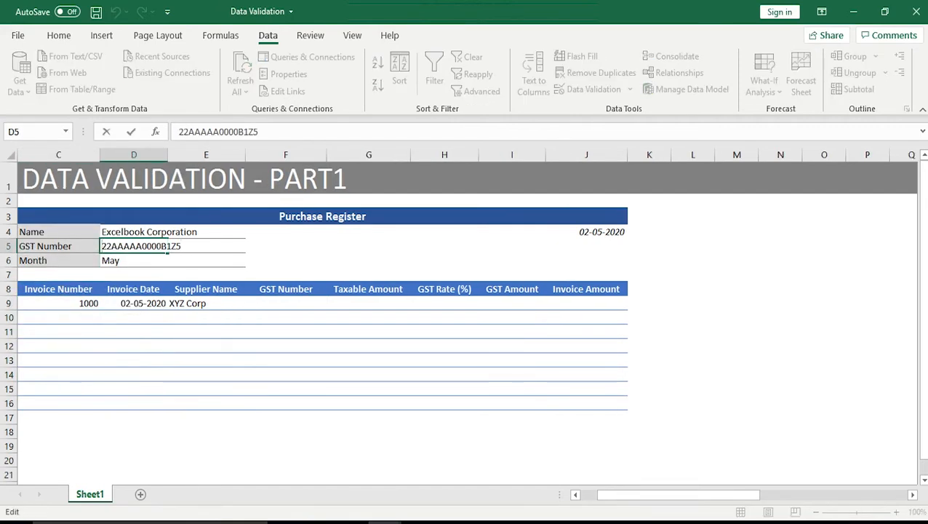
pyautogui.hotkey('shift', 'Home')
pyautogui.hotkey('ctrl', 'c')
pyautogui.press('Return')
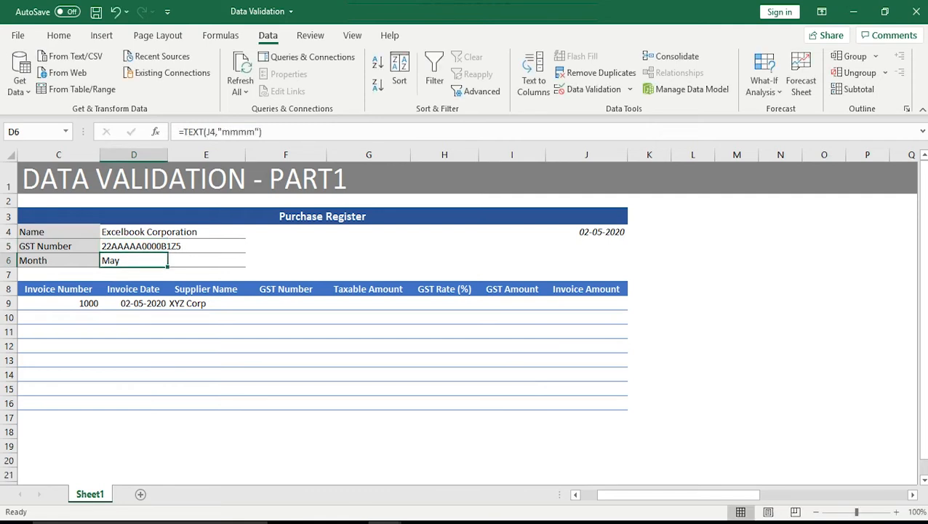
# Paste the copied GST number into F9 and replace its AAAAA part with BBBBB.
pyautogui.press('Right')
pyautogui.press('Down')
pyautogui.press('Right')
pyautogui.press('Down')
pyautogui.press('Down')
pyautogui.press('F2')
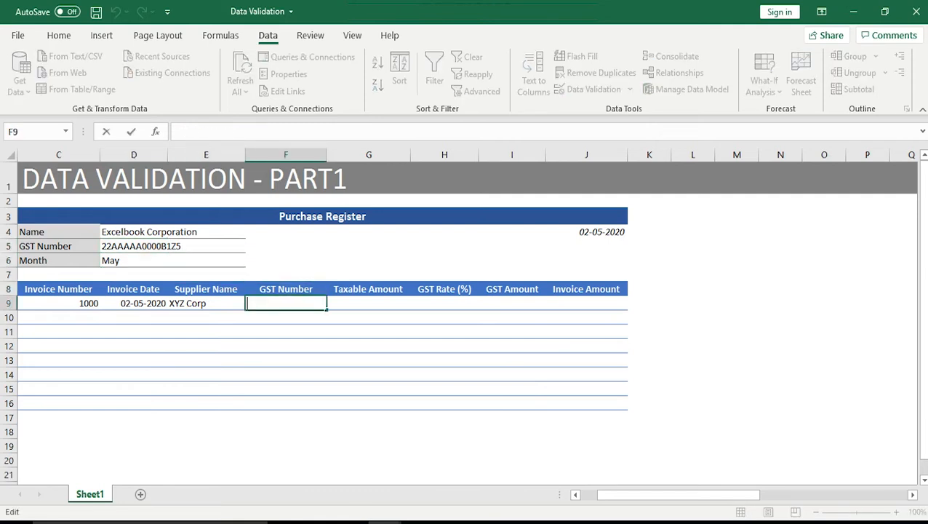
pyautogui.hotkey('ctrl', 'v')
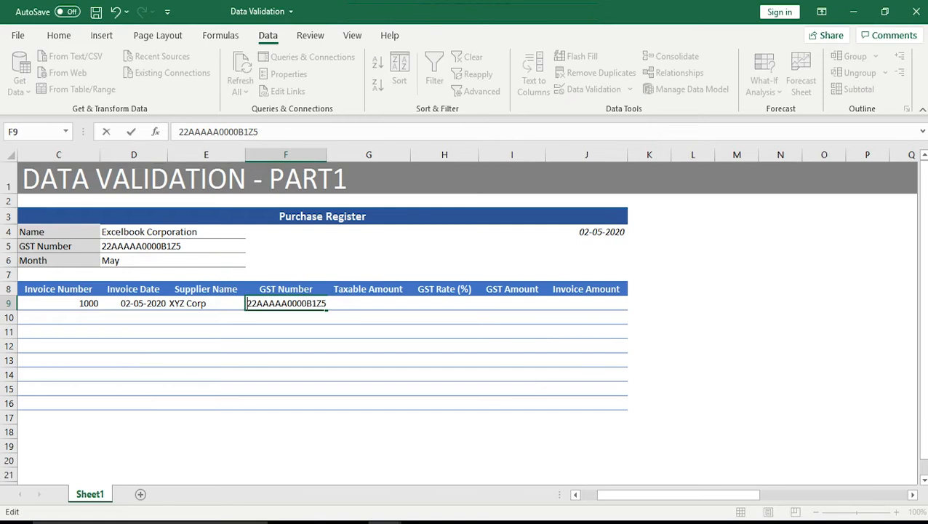
pyautogui.press('Home')
pyautogui.press('Right')
pyautogui.press('Right')
pyautogui.hotkey('shift', 'Right')
pyautogui.hotkey('shift', 'Right')
pyautogui.hotkey('shift', 'Right')
pyautogui.hotkey('shift', 'Right')
pyautogui.hotkey('shift', 'Right')
pyautogui.write('BBBBBB')
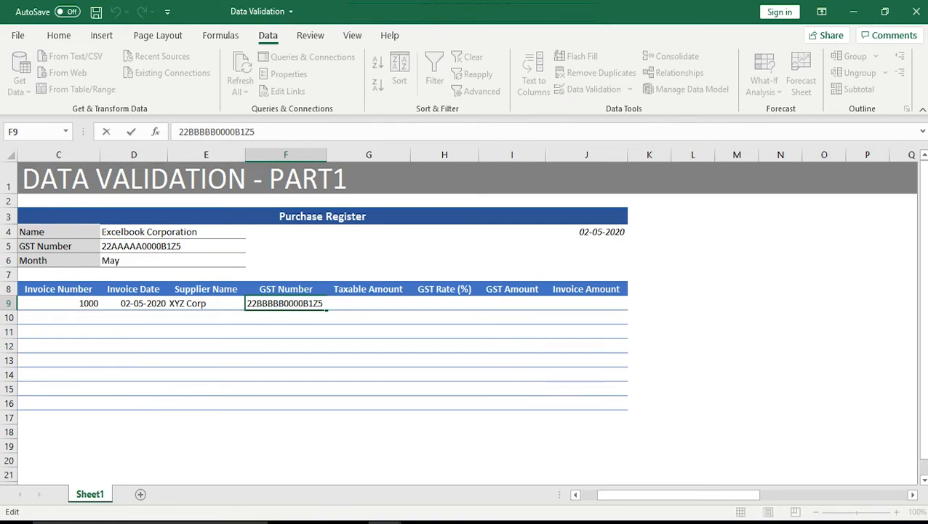
# Try 16-character GST numbers in F9, one with an extra B and one with a trailing 4, and cancel the entry.
pyautogui.press('Return')
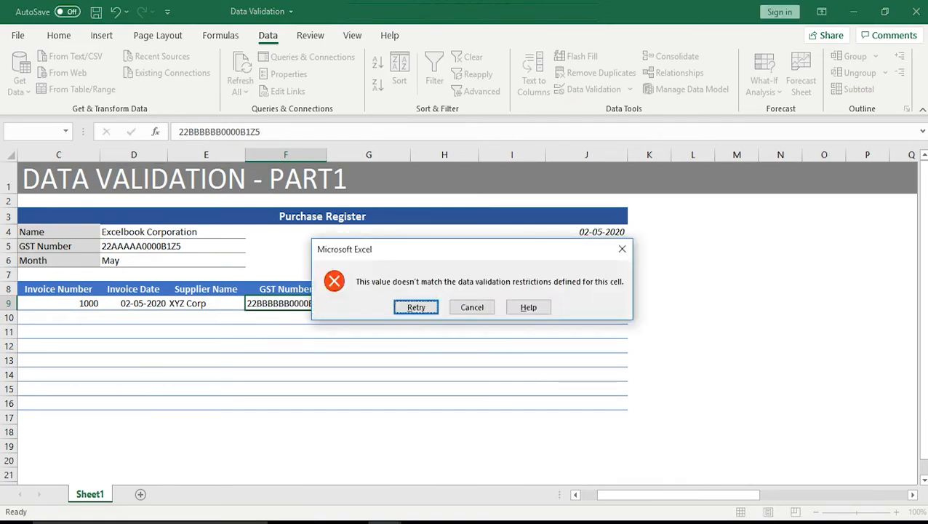
pyautogui.press('Return')
pyautogui.write('4')
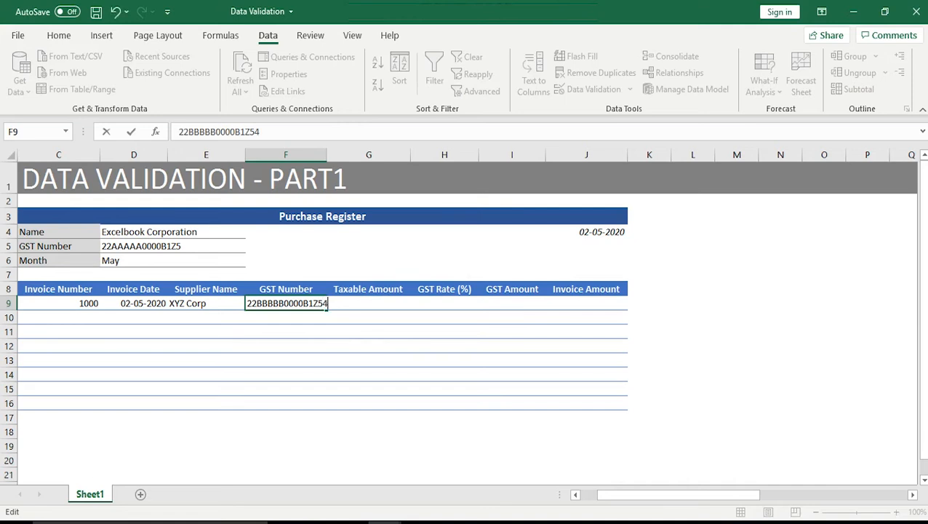
pyautogui.press('Return')
pyautogui.press('Escape')
# Open data validation for the taxable amount cells G9:G16 and allow only decimal values.
pyautogui.press('Right')
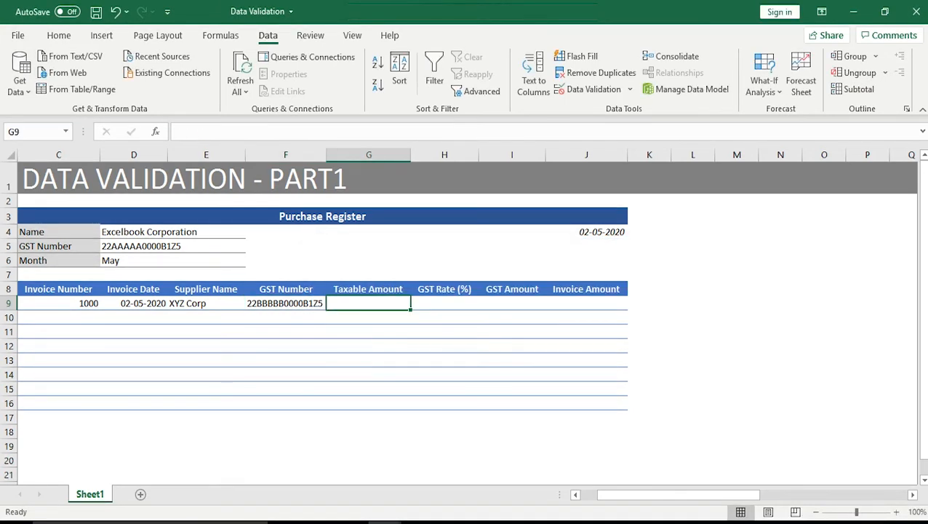
pyautogui.moveTo(368, 303); pyautogui.dragTo(368, 403)
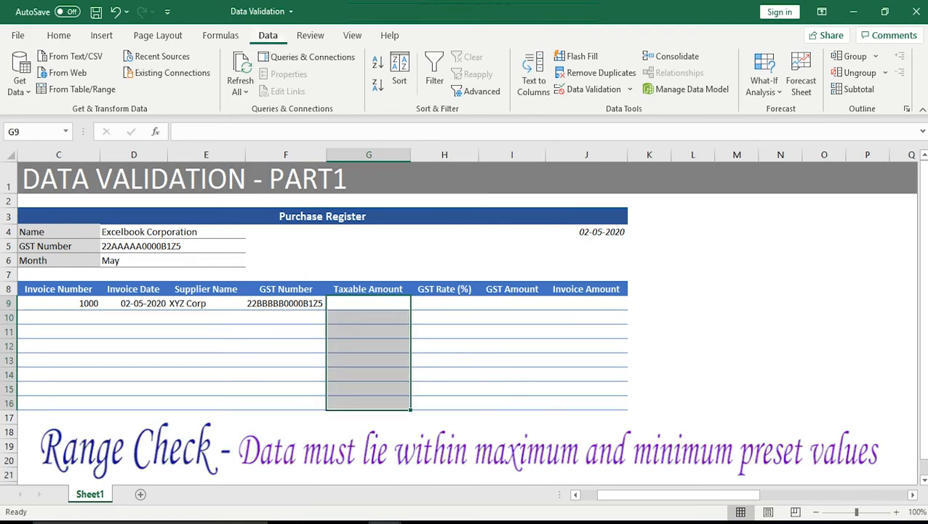
pyautogui.press('alt')
pyautogui.press('v')
pyautogui.press('v')
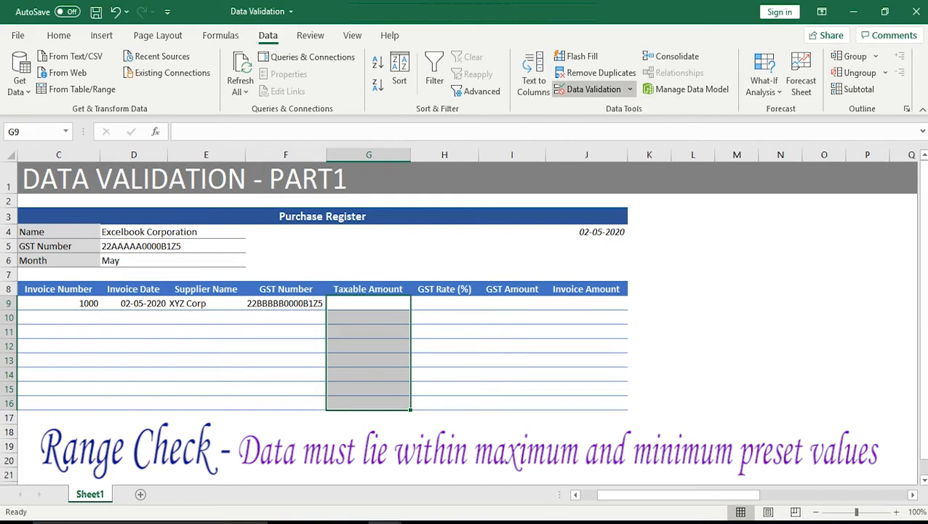
pyautogui.hotkey('alt', 'Down')
pyautogui.press('Down')
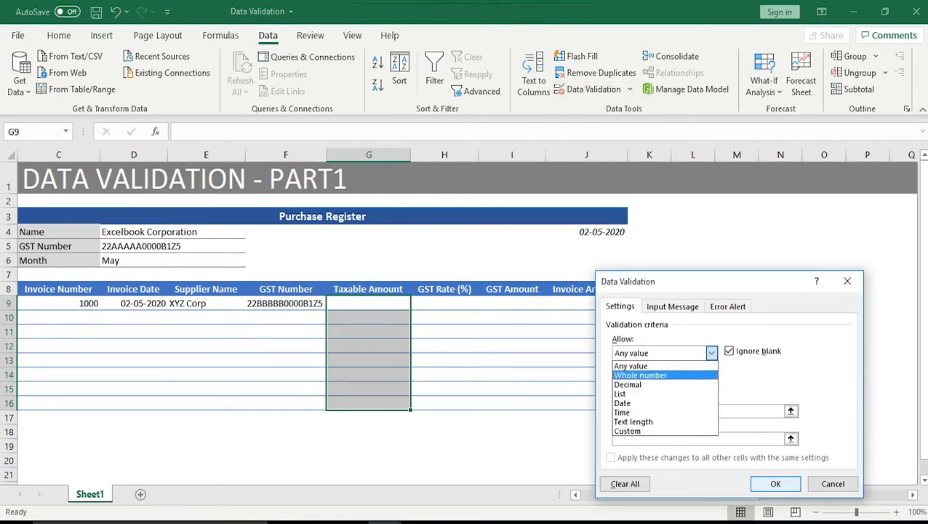
pyautogui.press('Down')
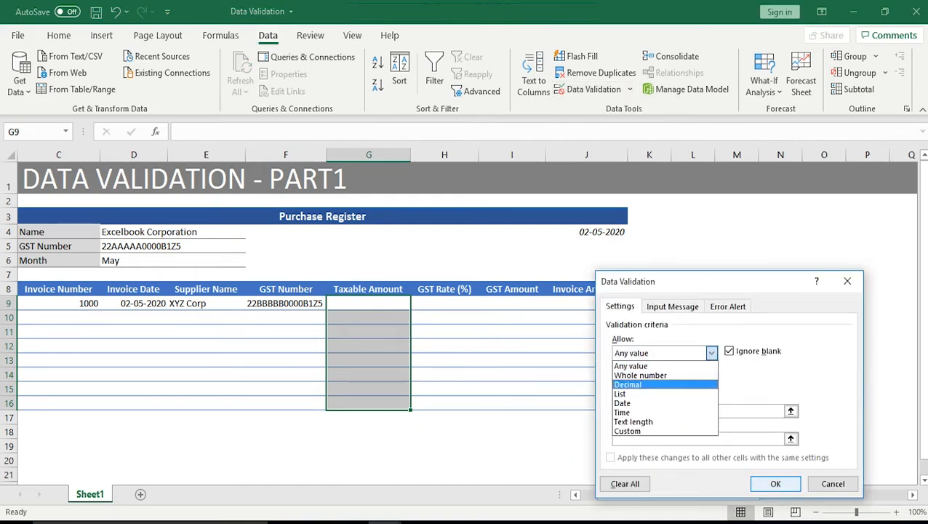
pyautogui.press('Up')
pyautogui.press('Down')
pyautogui.press('Tab')
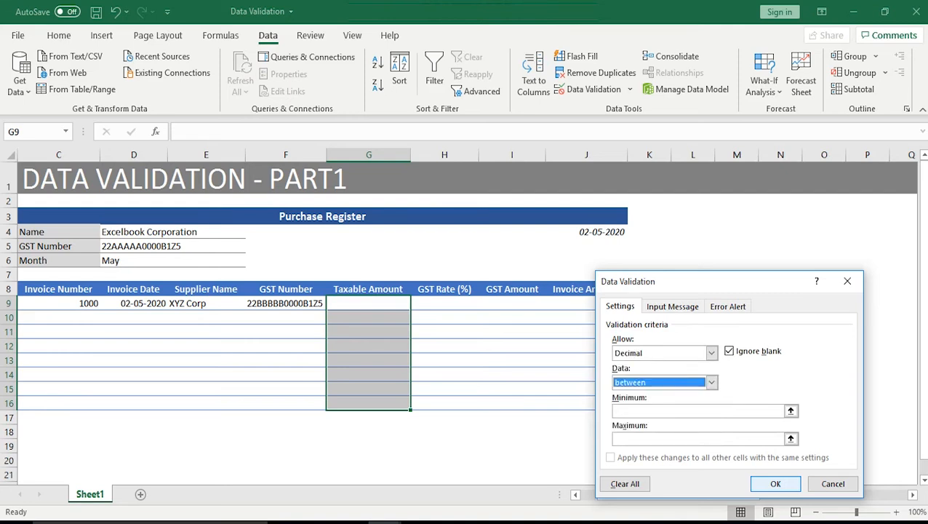
# Limit the taxable amount to decimal values between 0 and 100000.
pyautogui.press('Tab')
pyautogui.write('0')
pyautogui.press('Tab')
pyautogui.write('1')
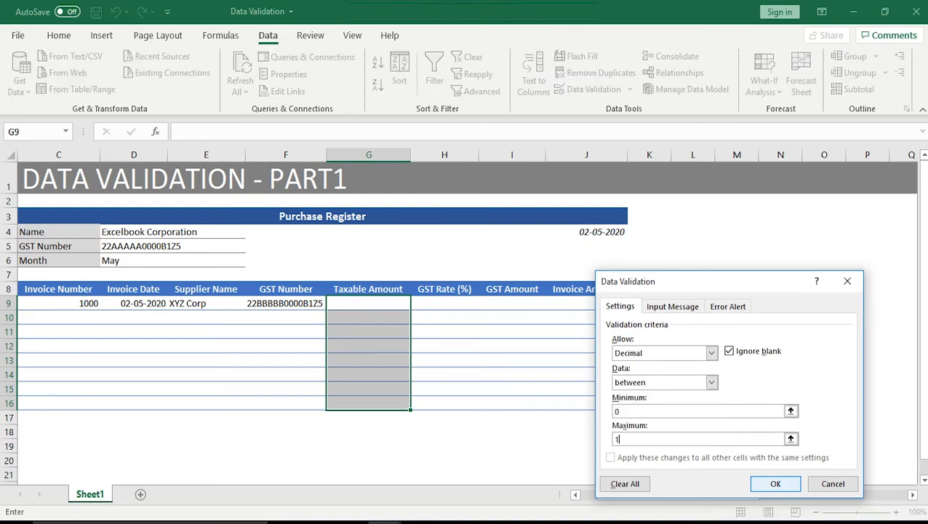
pyautogui.write('00000')
# Add a Stop alert titled "Management Approval" with message "Amount entered is greater than 100000/-, hence management approval is required." and apply the rule.
pyautogui.hotkey('ctrl', 'Tab')
pyautogui.hotkey('ctrl', 'Tab')
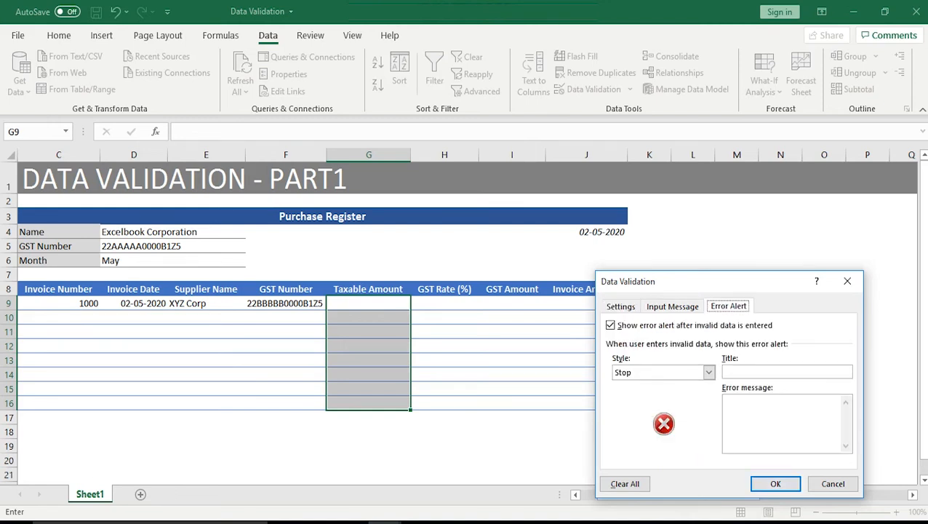
pyautogui.press('Tab')
pyautogui.press('Tab')
pyautogui.press('Tab')
pyautogui.write('Management Approval')
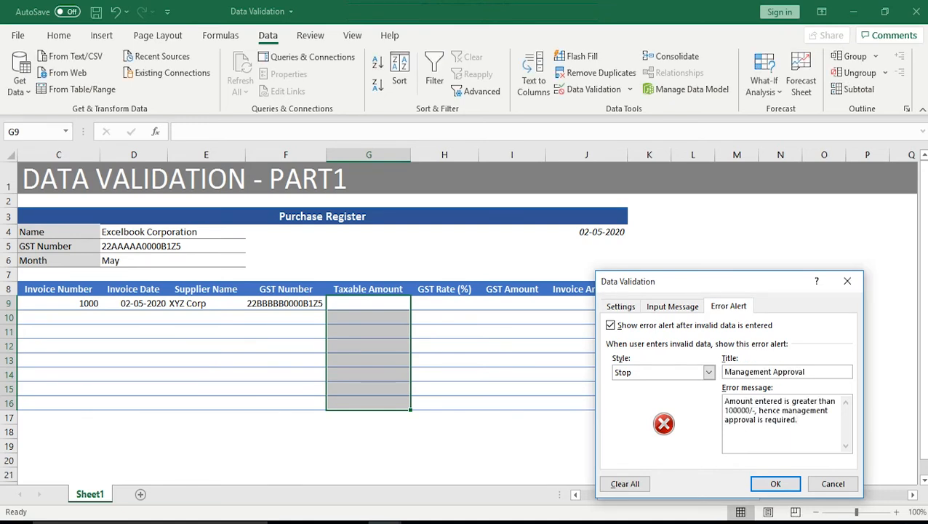
pyautogui.click(775, 483)
# Try a taxable amount of 250000.95 in G9 based on 25000.95, and cancel the entry.
pyautogui.write('25000.95')
pyautogui.press('Left')
pyautogui.press('Left')
pyautogui.press('Left')
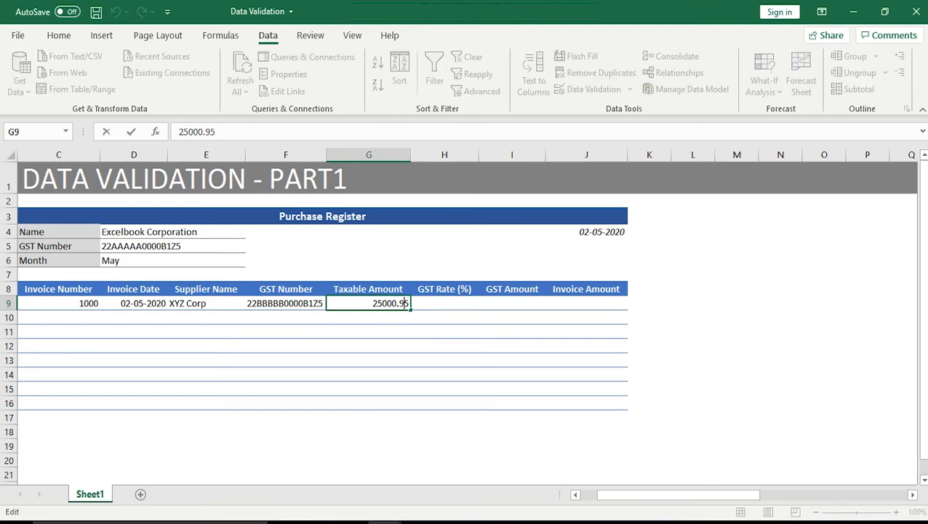
pyautogui.write('0')
pyautogui.press('Return')
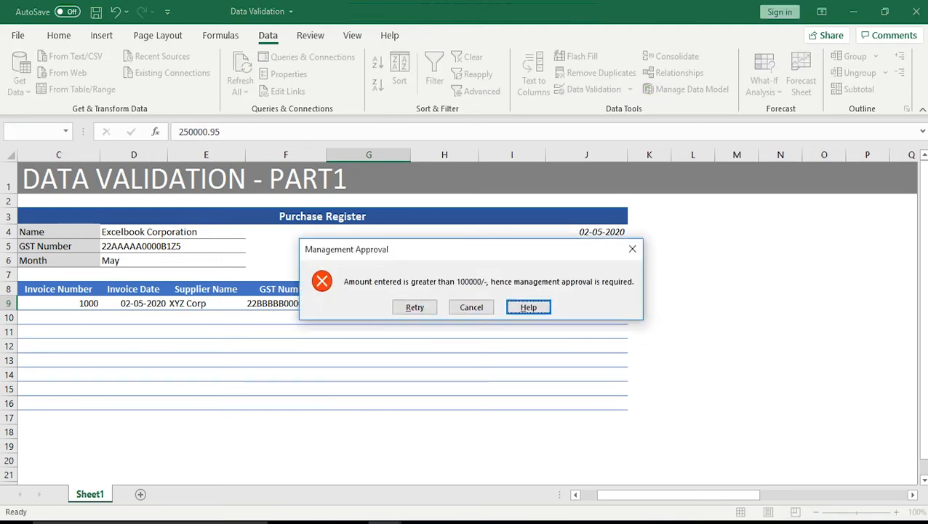
pyautogui.press('Escape')
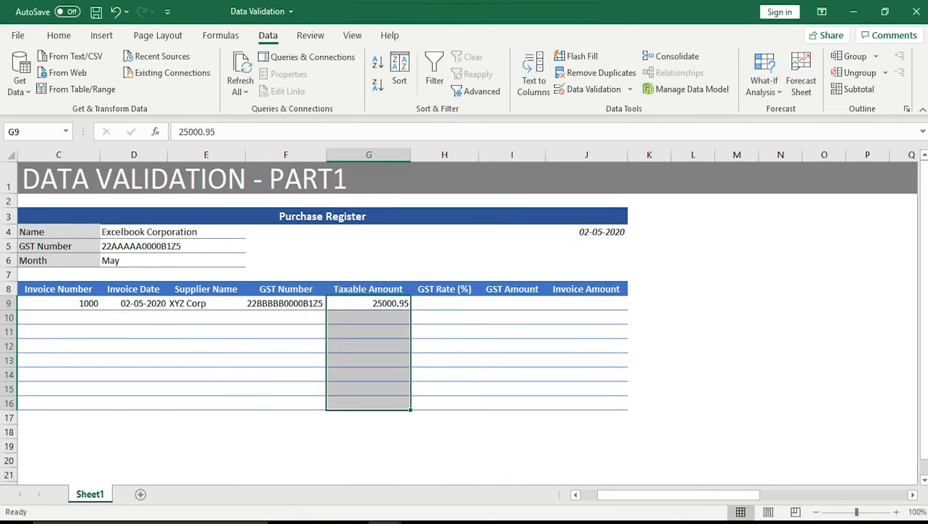
# Reopen data validation for the taxable amount cells G9:G16 and set the error alert style to Warning.
pyautogui.press('alt')
pyautogui.press('a')
pyautogui.press('v')
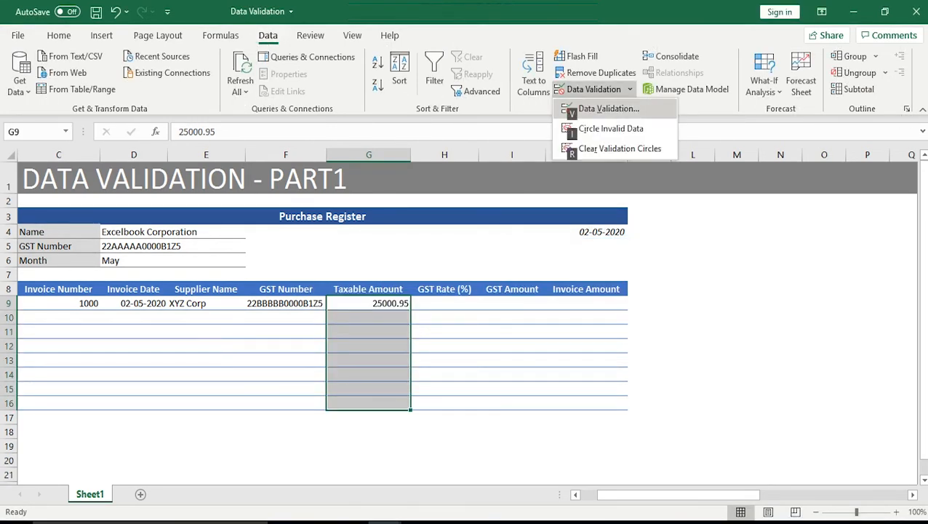
pyautogui.press('v')
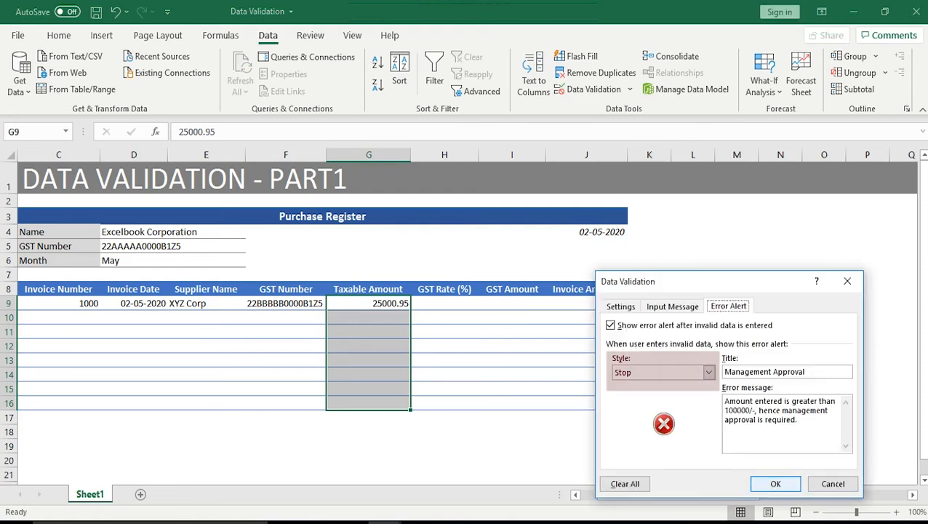
pyautogui.press('Tab')
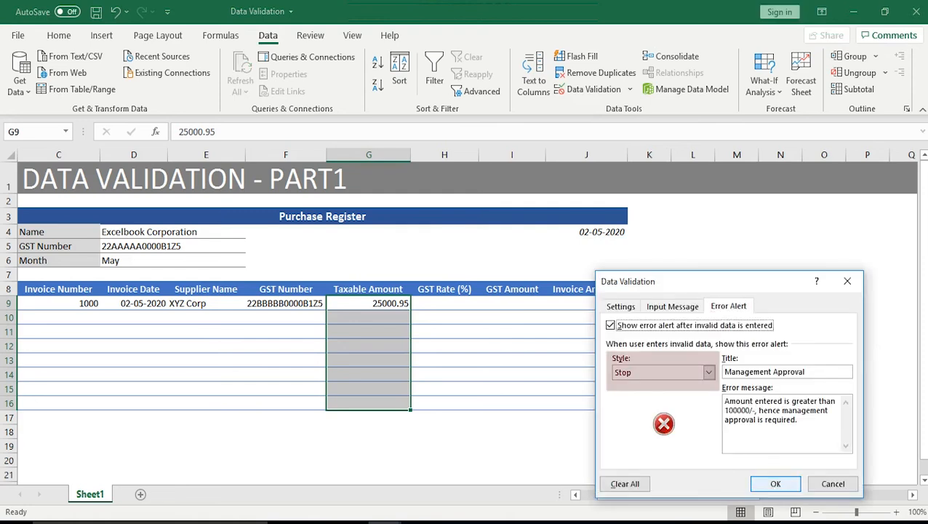
pyautogui.press('Tab')
pyautogui.press('Down')
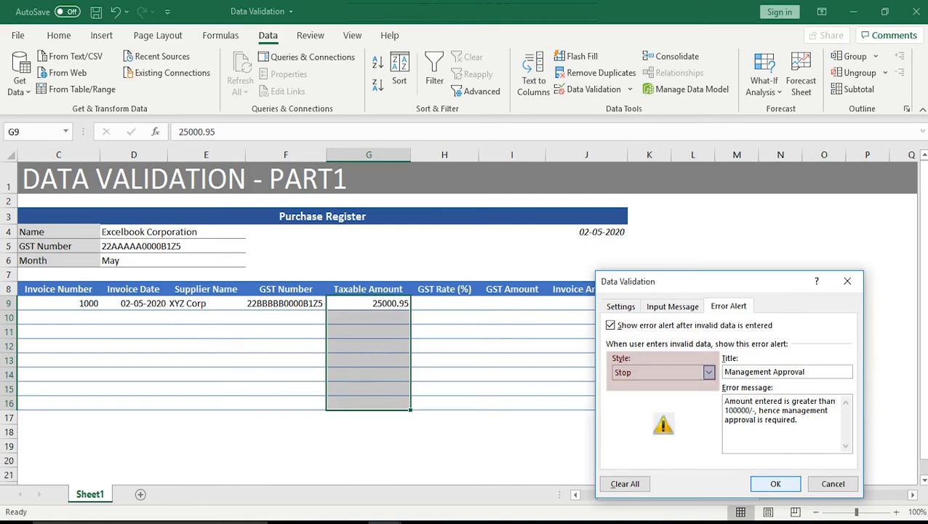
pyautogui.press('Return')
# Change the taxable amount in G9 to 2500001.95 and continue past the management approval warning.
pyautogui.doubleClick(396, 304)
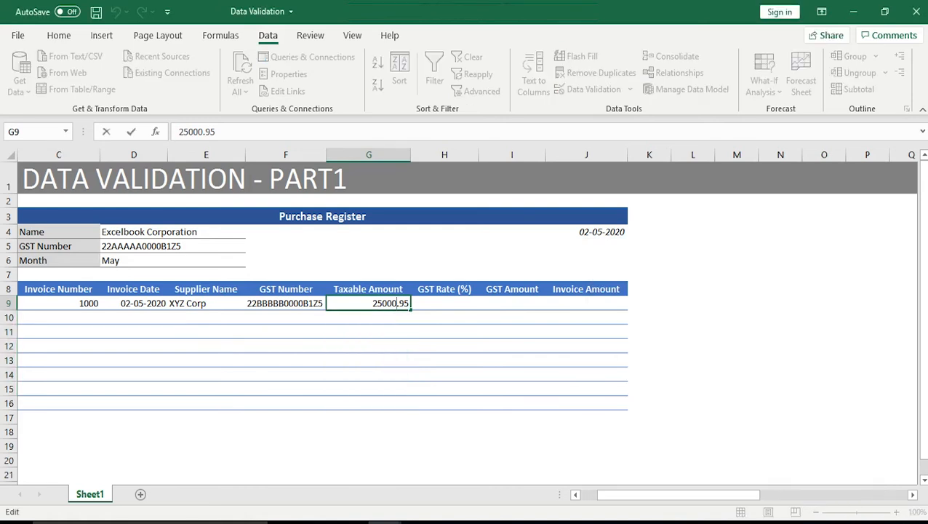
pyautogui.write('01')
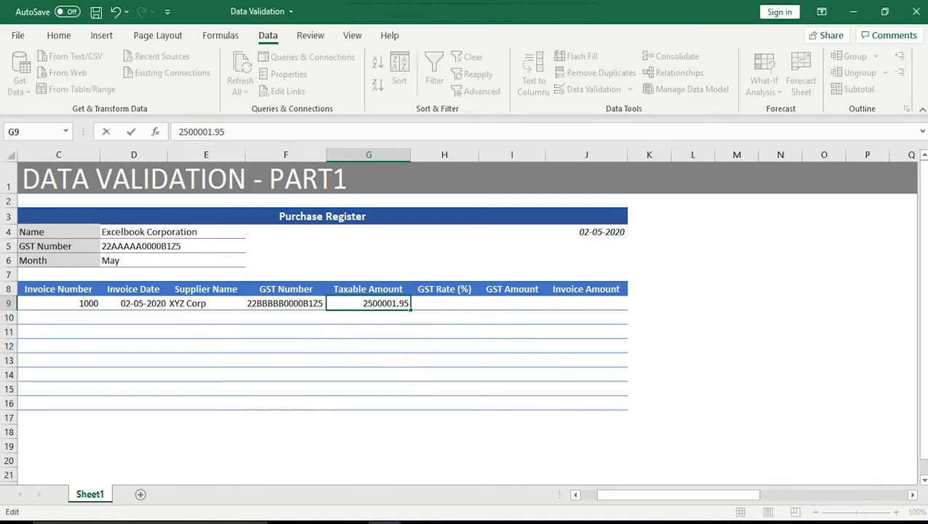
pyautogui.press('Return')
pyautogui.press('Left')
pyautogui.press('Right')
pyautogui.press('Right')
pyautogui.press('Right')
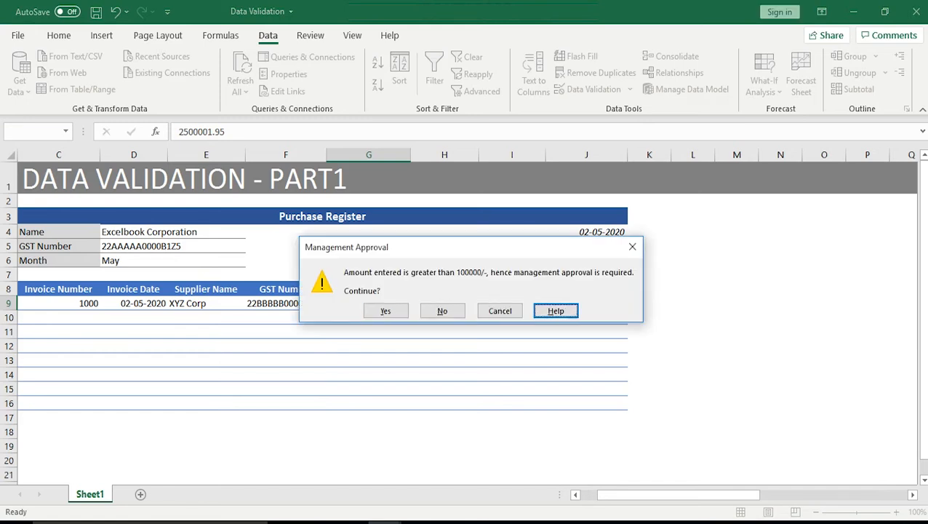
pyautogui.press('Left')
pyautogui.press('Left')
pyautogui.press('Left')
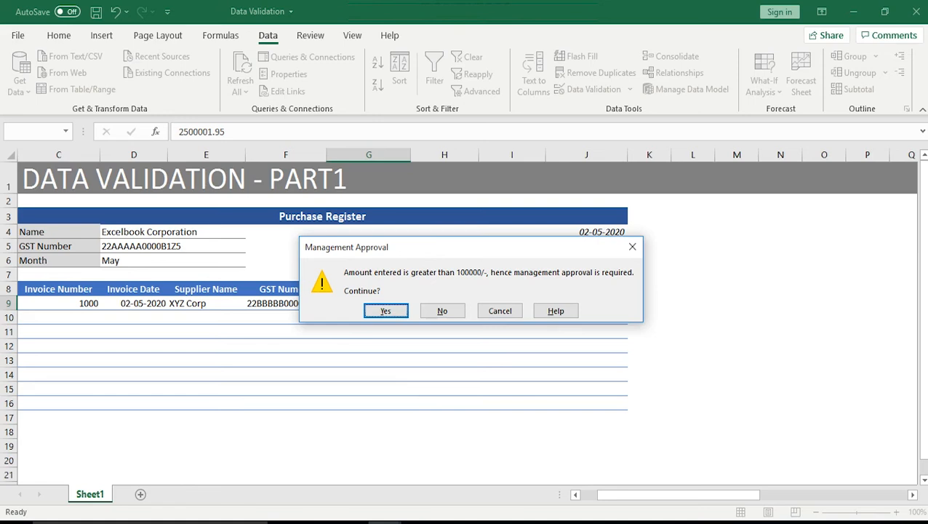
pyautogui.press('Return')
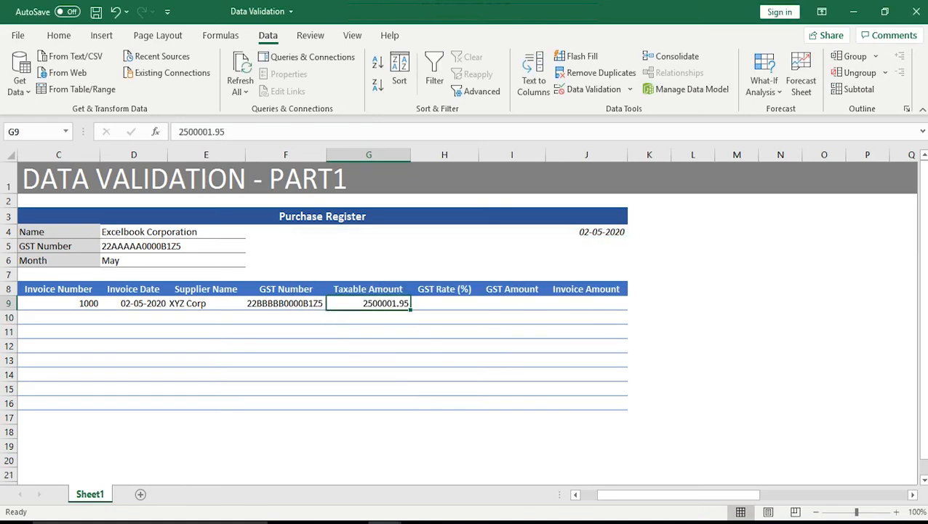
# Change the error alert style of the taxable amount cells G9:G16 to Information and apply it.
pyautogui.press('F2')
pyautogui.hotkey('alt', 'a')
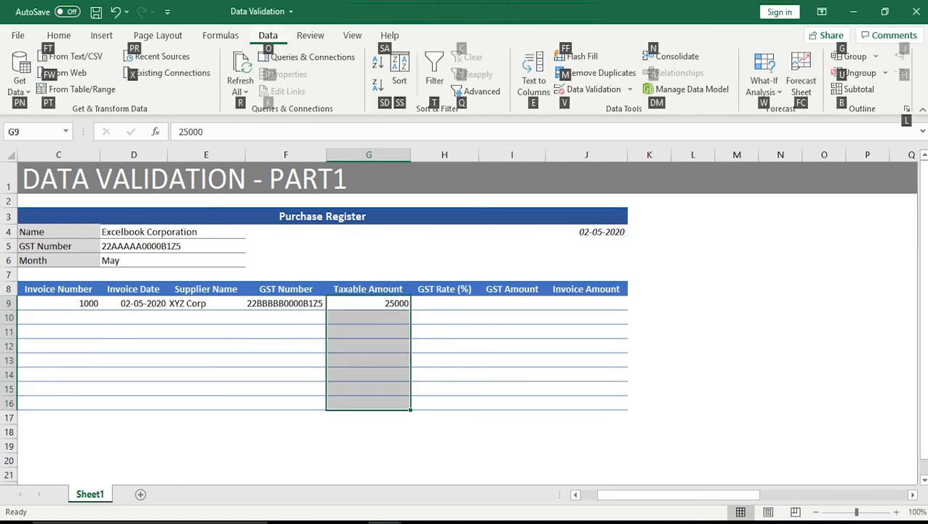
pyautogui.press('v')
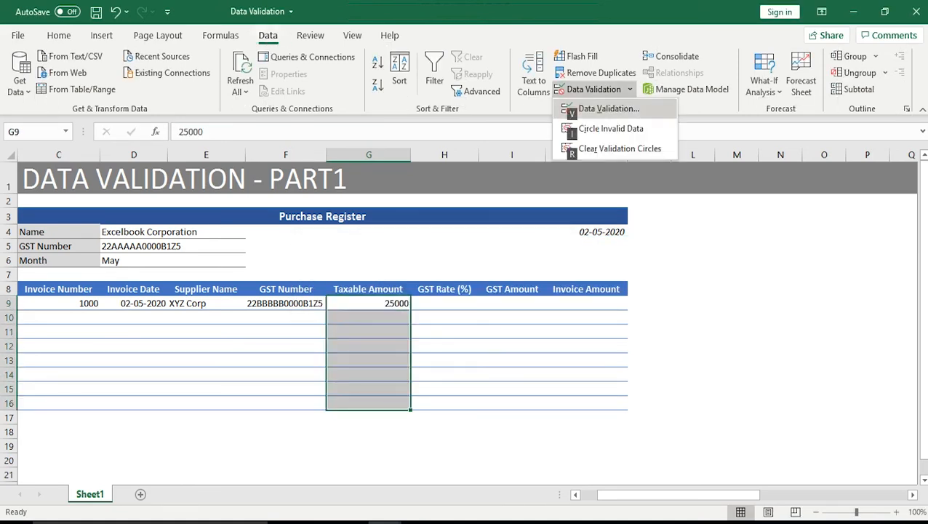
pyautogui.press('v')
pyautogui.press('Tab')
pyautogui.press('Tab')
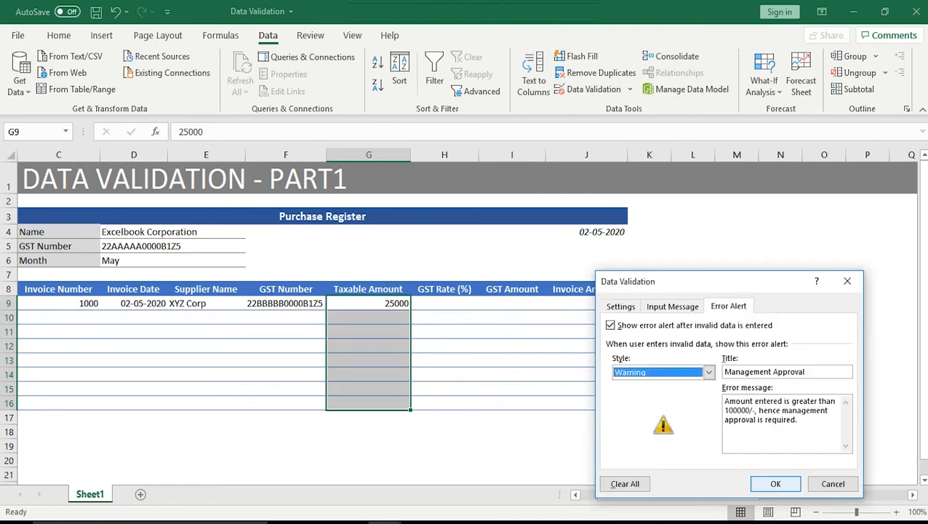
pyautogui.hotkey('alt', 'Down')
pyautogui.press('Down')
pyautogui.press('Return')
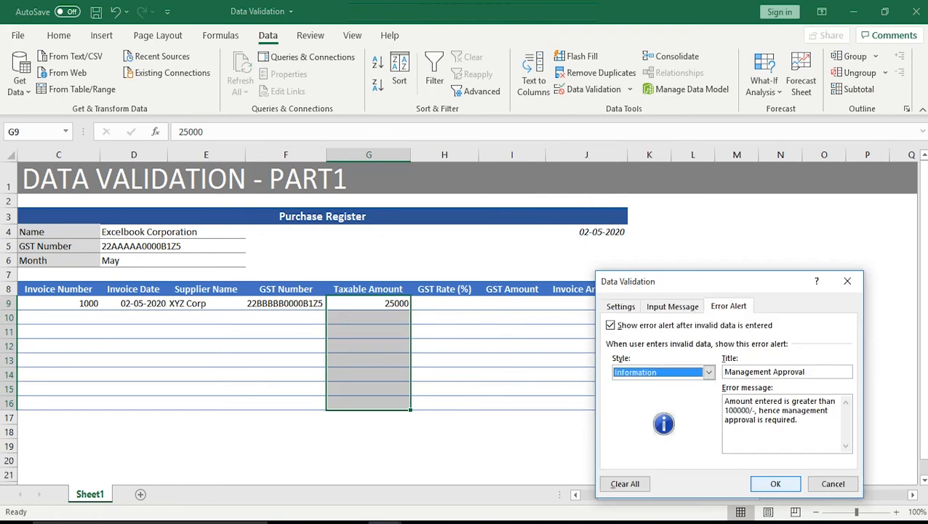
pyautogui.press('Return')
# Try a taxable amount of 2500001 in G9 with the Information alert and accept the entry.
pyautogui.write('2500001')
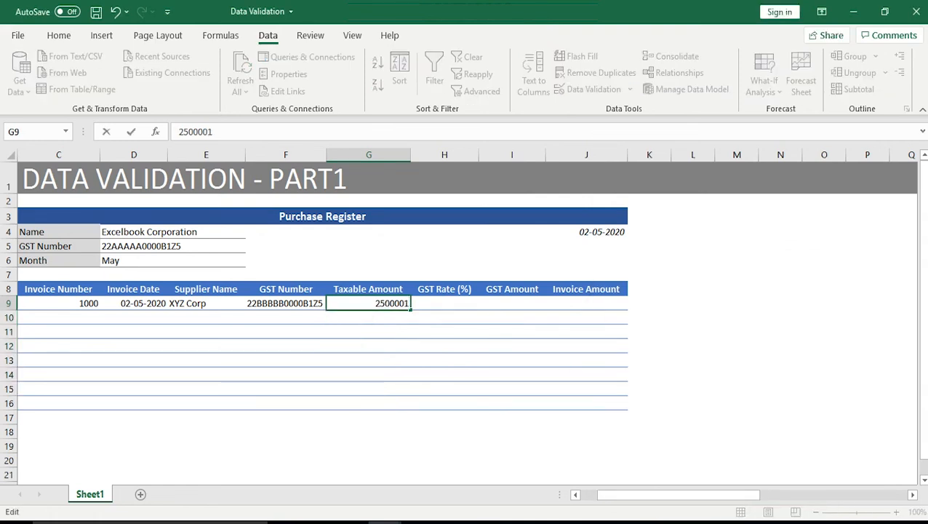
pyautogui.press('Return')
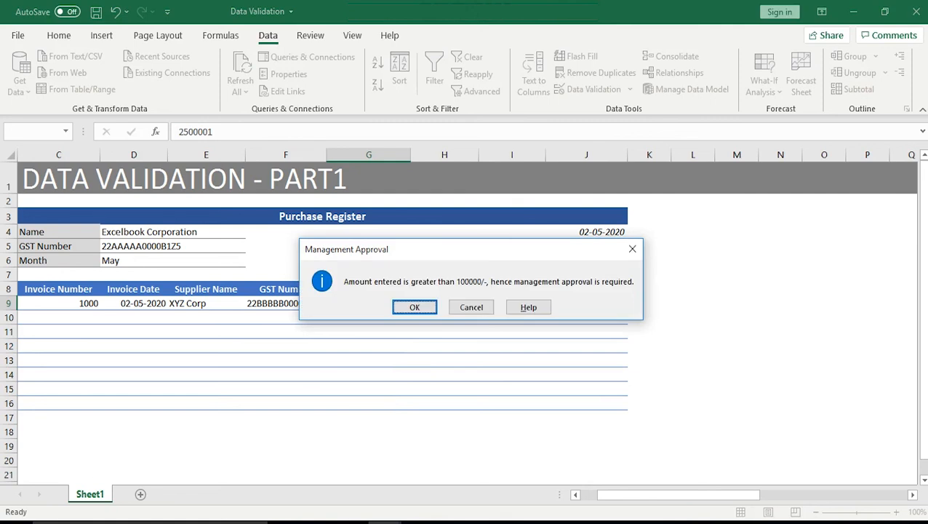
pyautogui.press('Return')
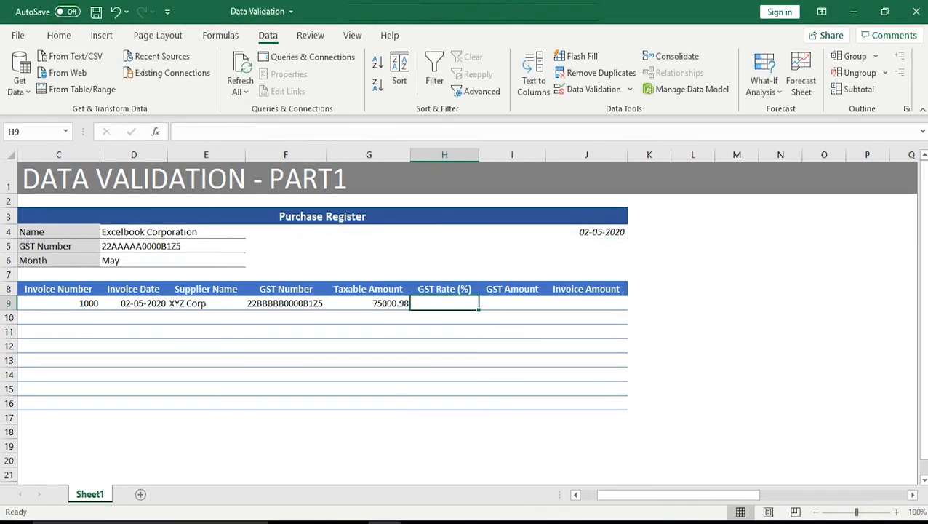
# Enter a GST rate of 36% in H9 and calculate the GST amount in I9 with =G9*H9.
pyautogui.write('36%')
pyautogui.press('Tab')
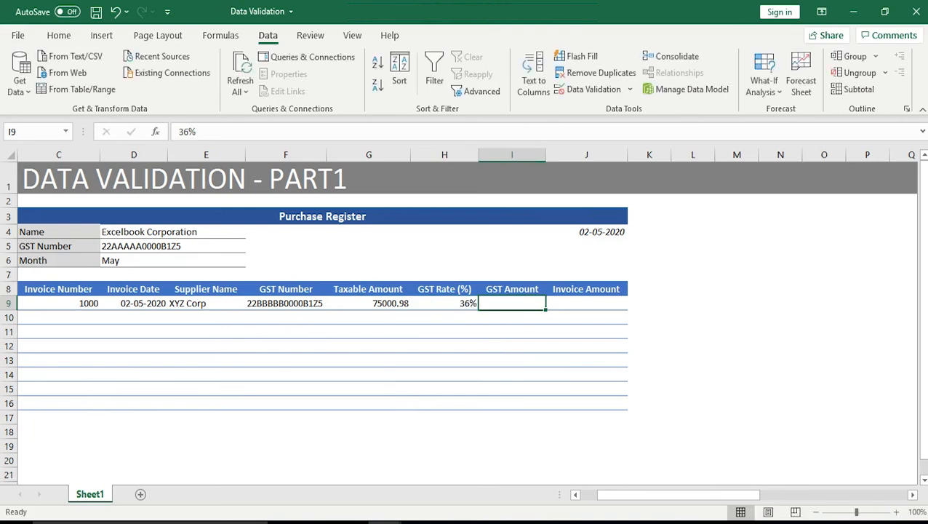
pyautogui.write('=')
pyautogui.press('Left')
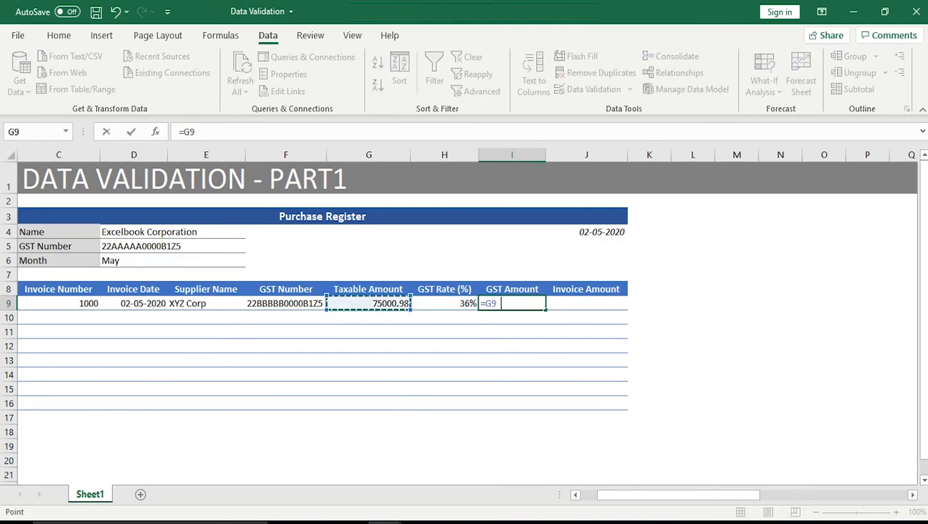
pyautogui.press('Escape')
pyautogui.write('=')
pyautogui.press('Left')
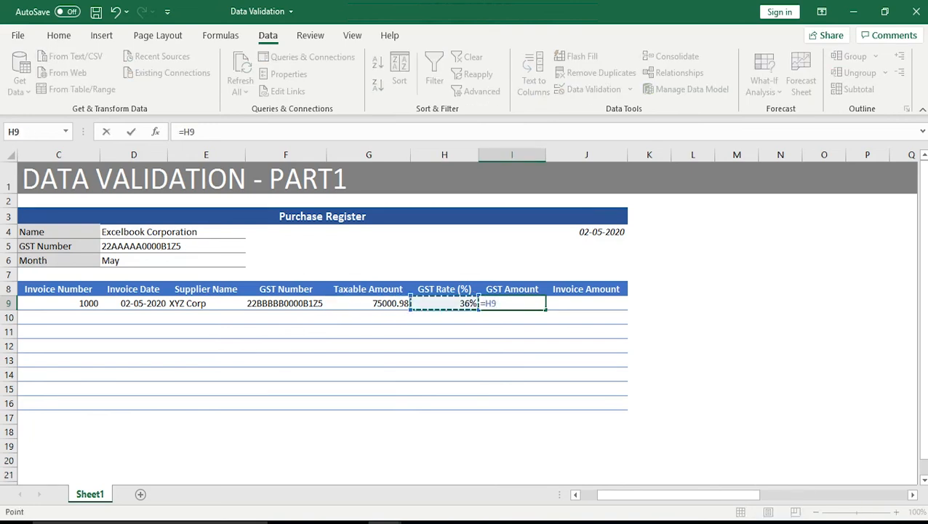
pyautogui.press('Left')
pyautogui.write('*')
pyautogui.press('Left')
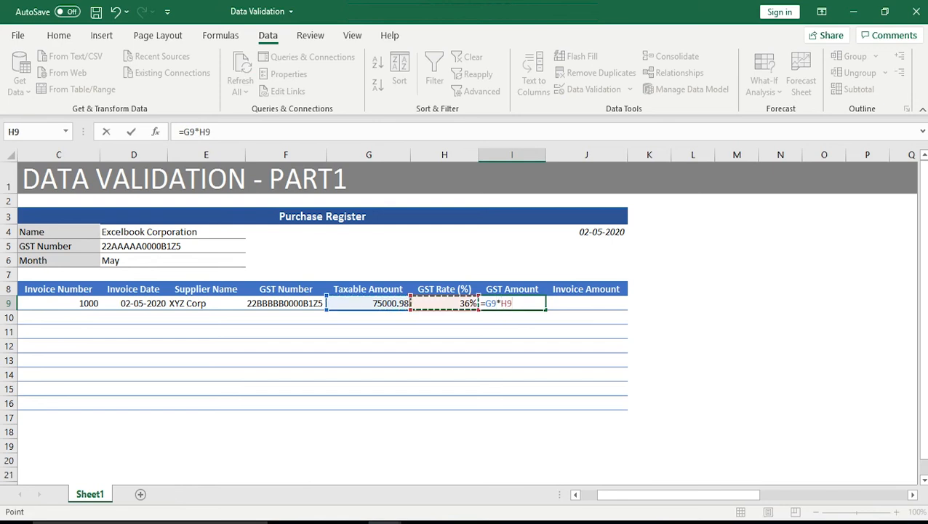
pyautogui.press('Return')
# Calculate the invoice amount in J9 with the formula =G9+I9.
pyautogui.press('Right')
pyautogui.press('Right')
pyautogui.press('Right')
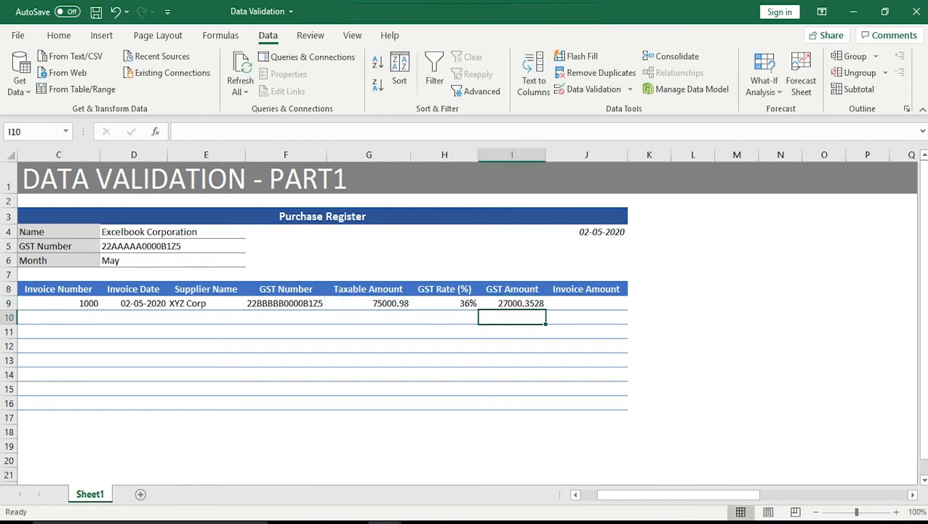
pyautogui.press('Up')
pyautogui.write('=')
pyautogui.press('Left')
pyautogui.press('Left')
pyautogui.press('Left')
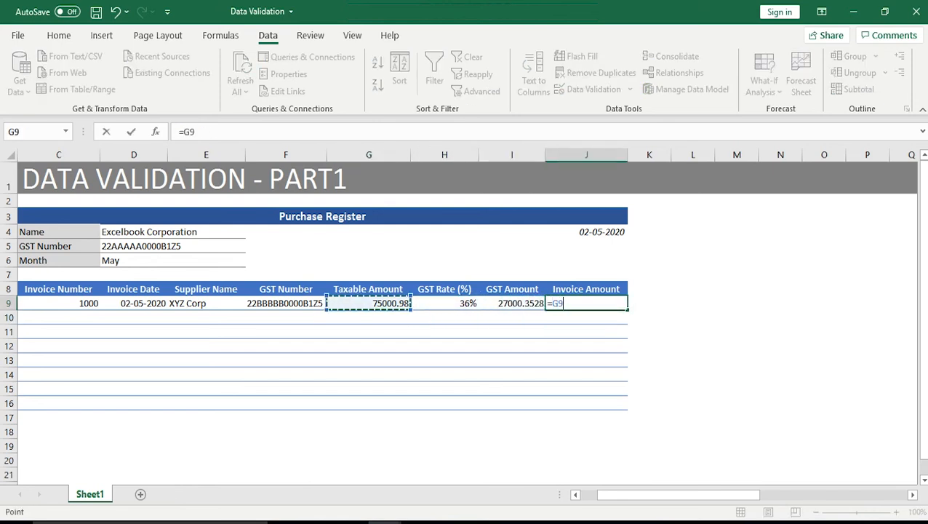
pyautogui.write('+')
pyautogui.press('Left')
pyautogui.press('Return')
pyautogui.press('Up')
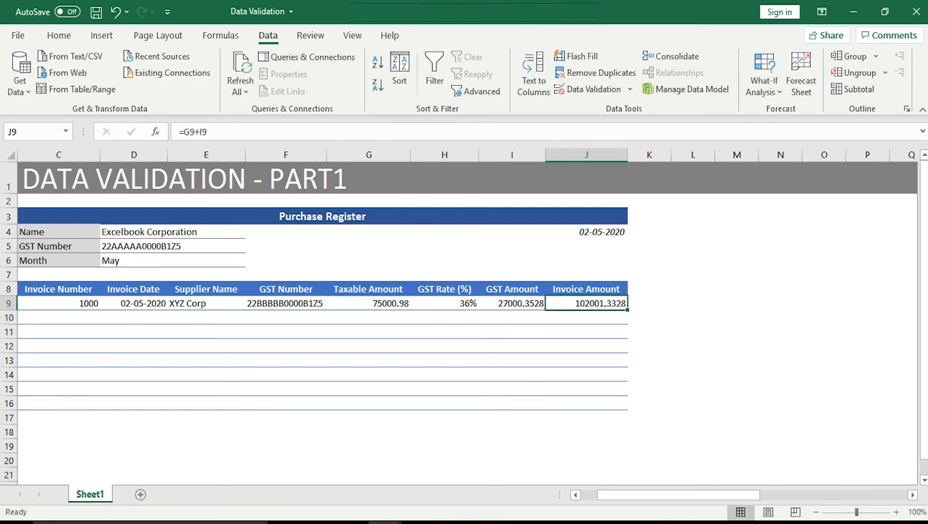
# Fill C10:E10 with invoice number 1001, the current date 02-05-2020 and supplier MMM Co.
pyautogui.hotkey('ctrl', 'Left')
pyautogui.press('Down')
pyautogui.write('1001')
pyautogui.press('Tab')
pyautogui.hotkey('ctrl', ';')
pyautogui.press('Tab')
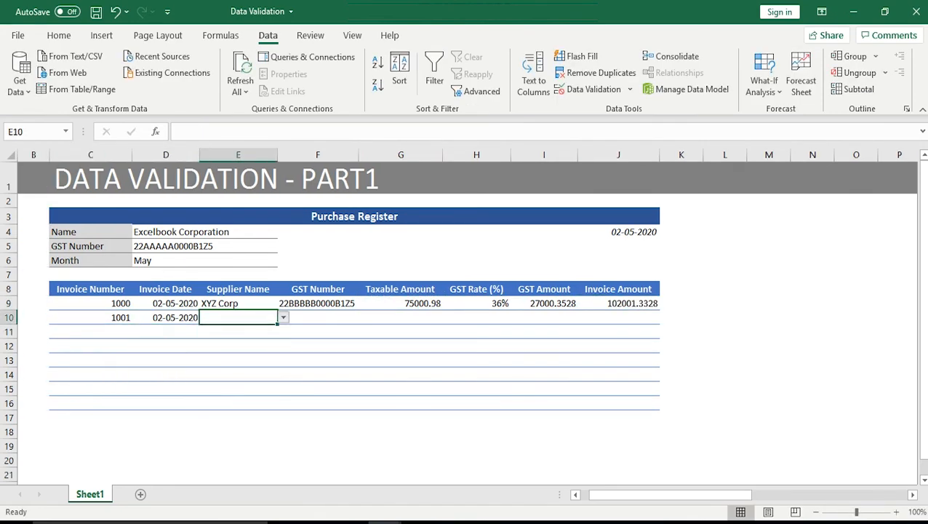
pyautogui.write('MMM Co.')
pyautogui.press('Tab')
# Copy the text of the GST number from F9 into F10 and change its leading 22 to 21.
pyautogui.press('Up')
pyautogui.press('F2')
pyautogui.hotkey('shift', 'Home')
pyautogui.hotkey('ctrl', 'c')
pyautogui.press('Escape')
pyautogui.press('Down')
pyautogui.press('F2')
pyautogui.hotkey('ctrl', 'v')
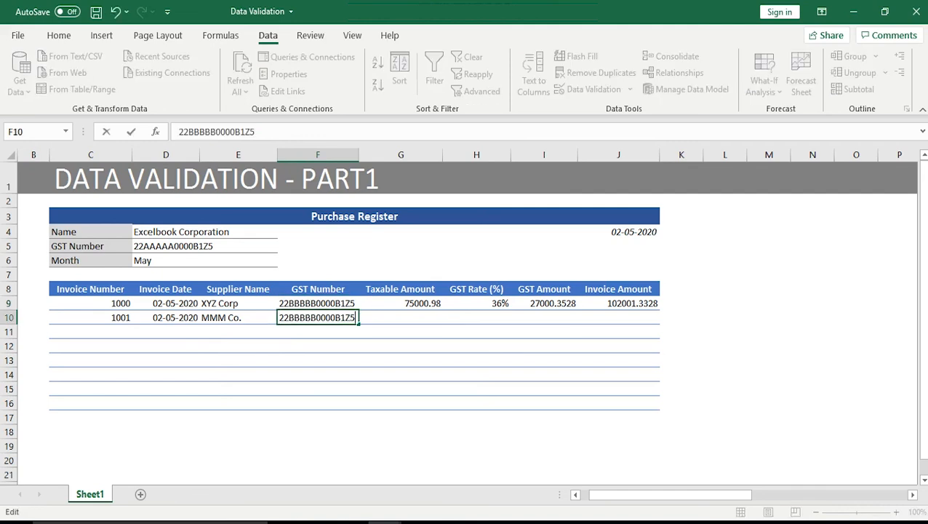
pyautogui.press('Home')
pyautogui.press('Right')
pyautogui.press('Delete')
pyautogui.write('1')
pyautogui.press('Tab')
# Enter a taxable amount of 25000 in G10 and a GST rate of 18% in H10.
pyautogui.write('25000.0')
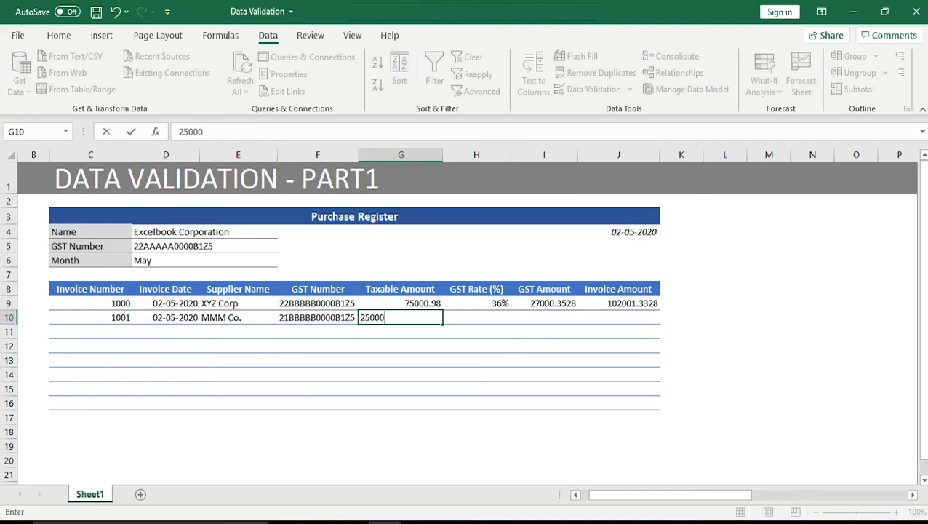
pyautogui.press('Tab')
pyautogui.write('18%')
pyautogui.press('Tab')
# Copy the GST amount and invoice amount formulas from I9:J9 into I10:J10.
pyautogui.press('Up')
pyautogui.hotkey('shift', 'Right')
pyautogui.hotkey('ctrl', 'c')
pyautogui.press('Down')
pyautogui.hotkey('ctrl', 'v')
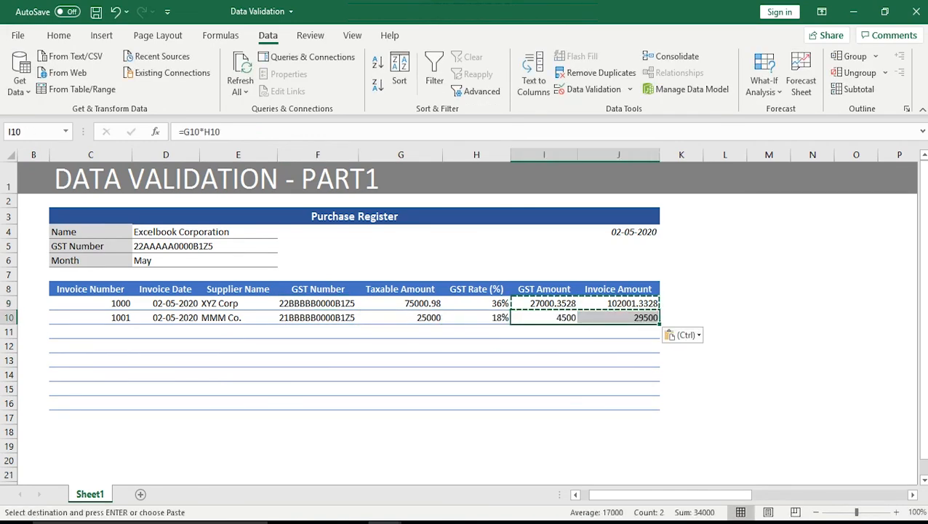
# Change the taxable amount in G10 to 25000.45.
pyautogui.press('Left')
pyautogui.press('Left')
pyautogui.press('F2')
pyautogui.write('.45')
pyautogui.press('Return')
pyautogui.press('Up')
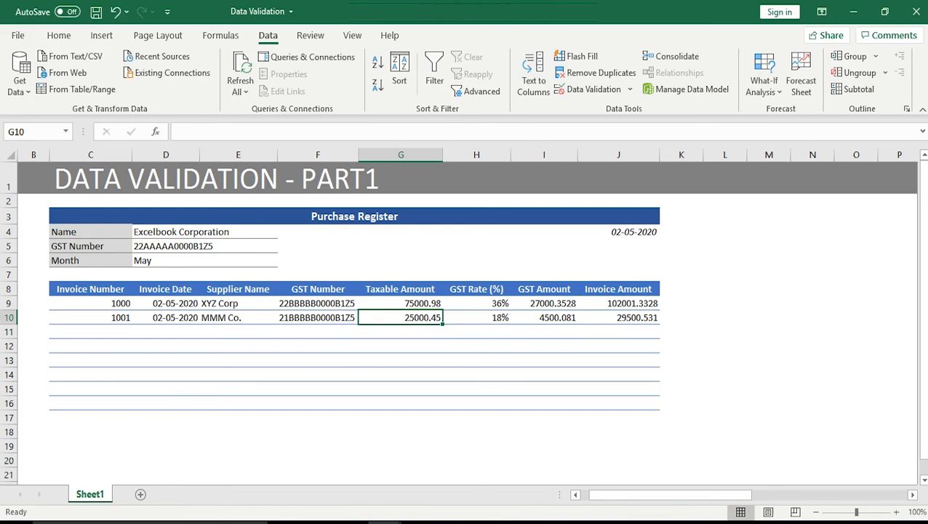